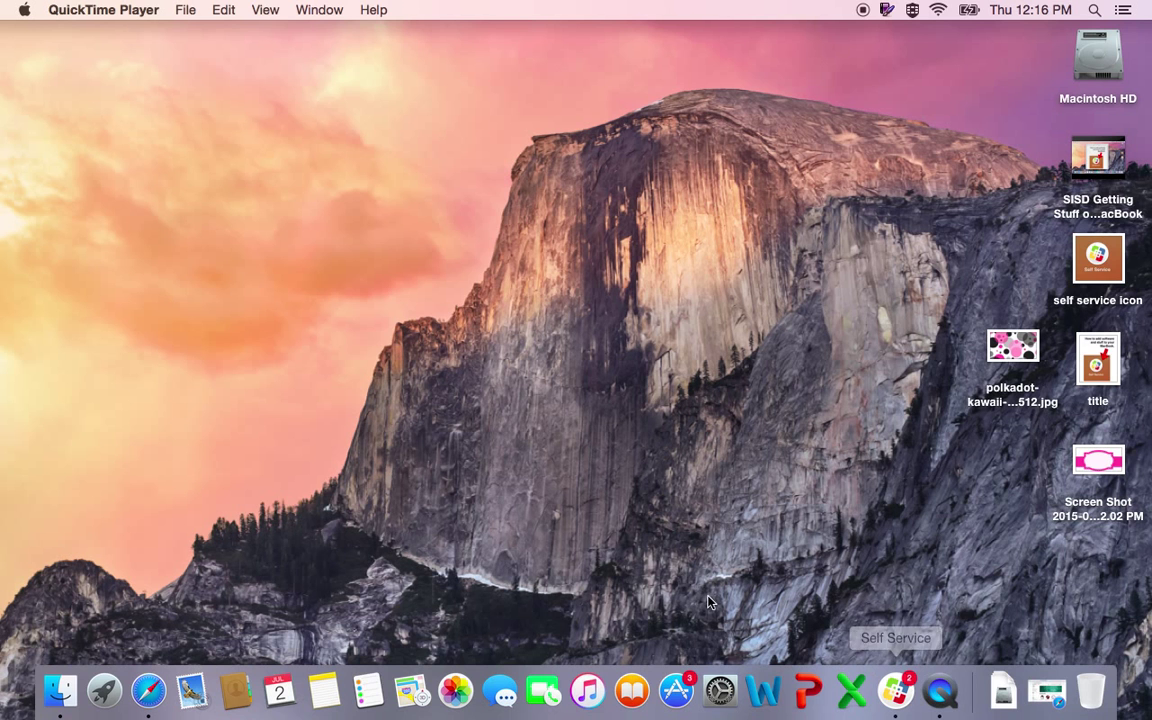
# Open Launchpad from the Dock to show the grid of installed apps.
pyautogui.click(104, 697)
# Launch Pages and create a new document from the Blank Landscape template.
pyautogui.click(478, 102)
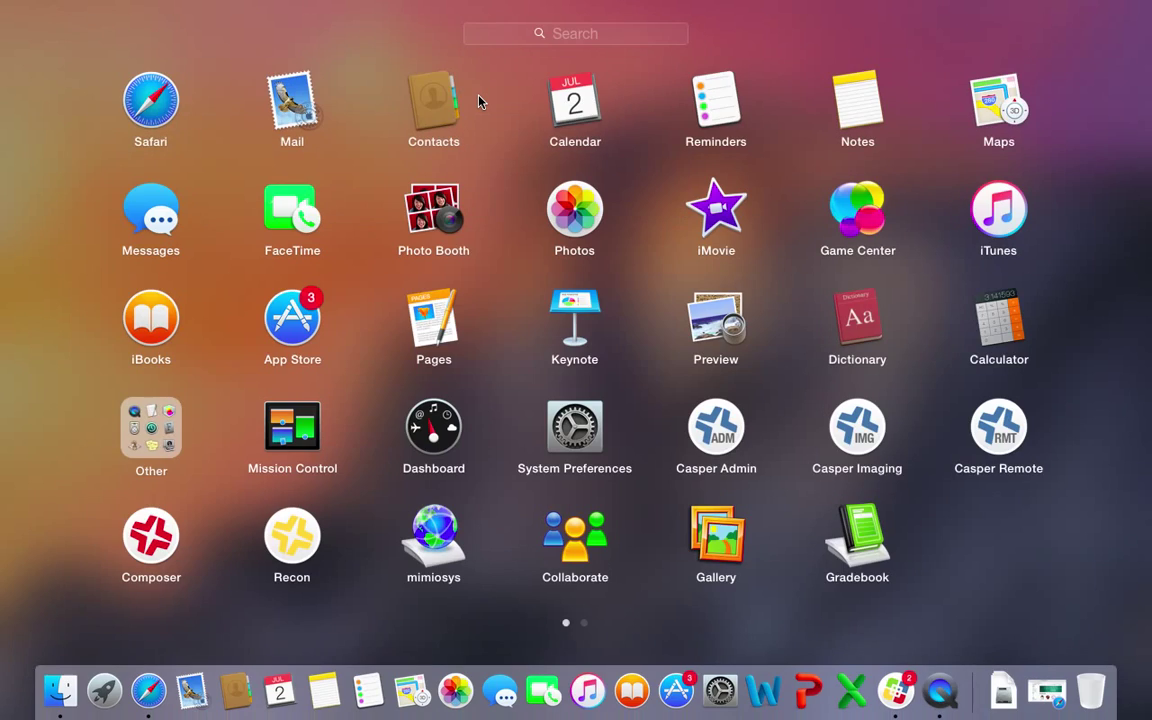
pyautogui.click(435, 323)
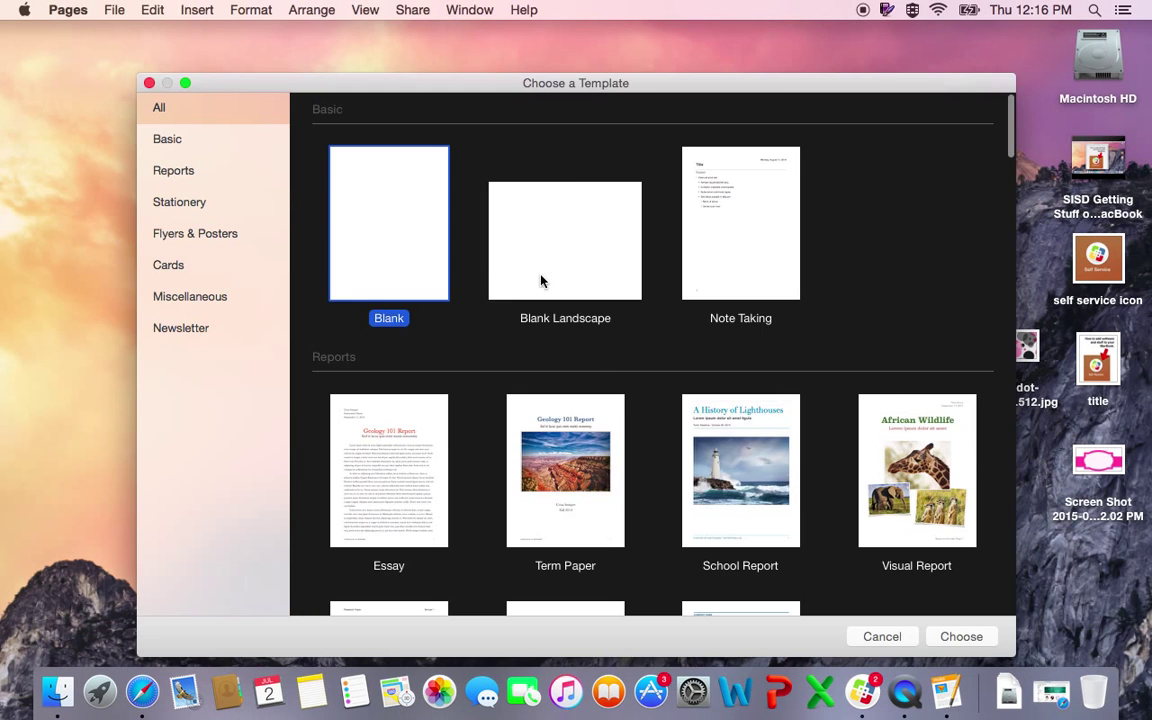
pyautogui.click(531, 260)
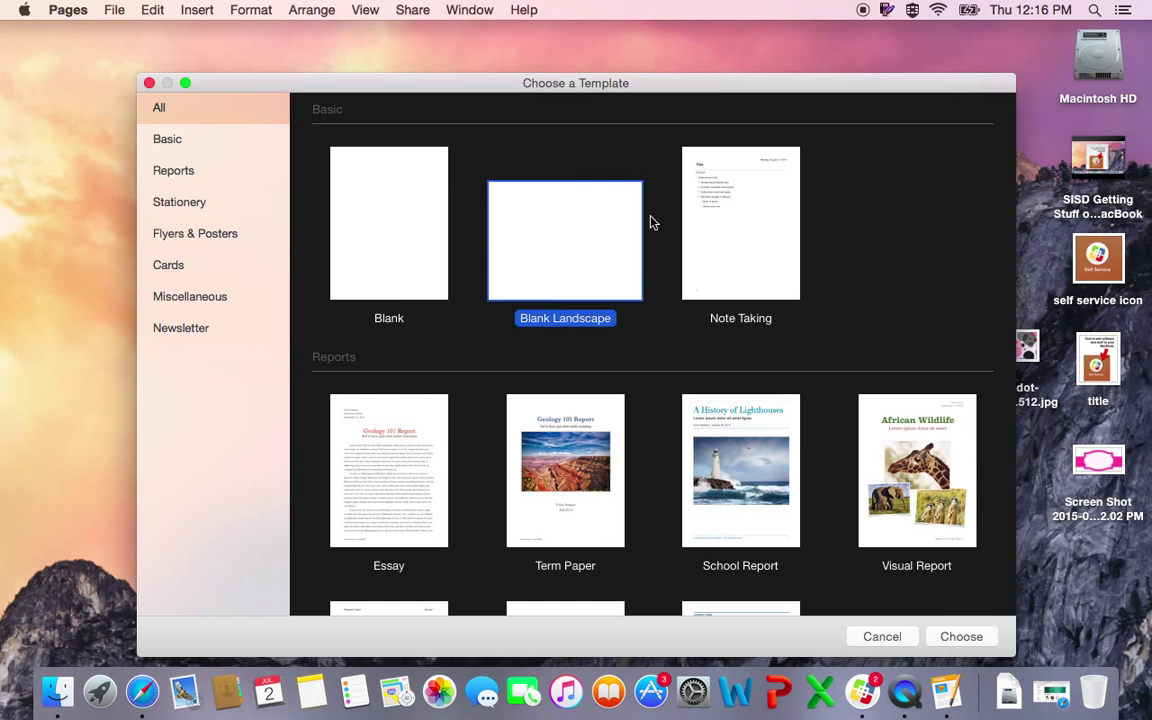
pyautogui.press('Return')
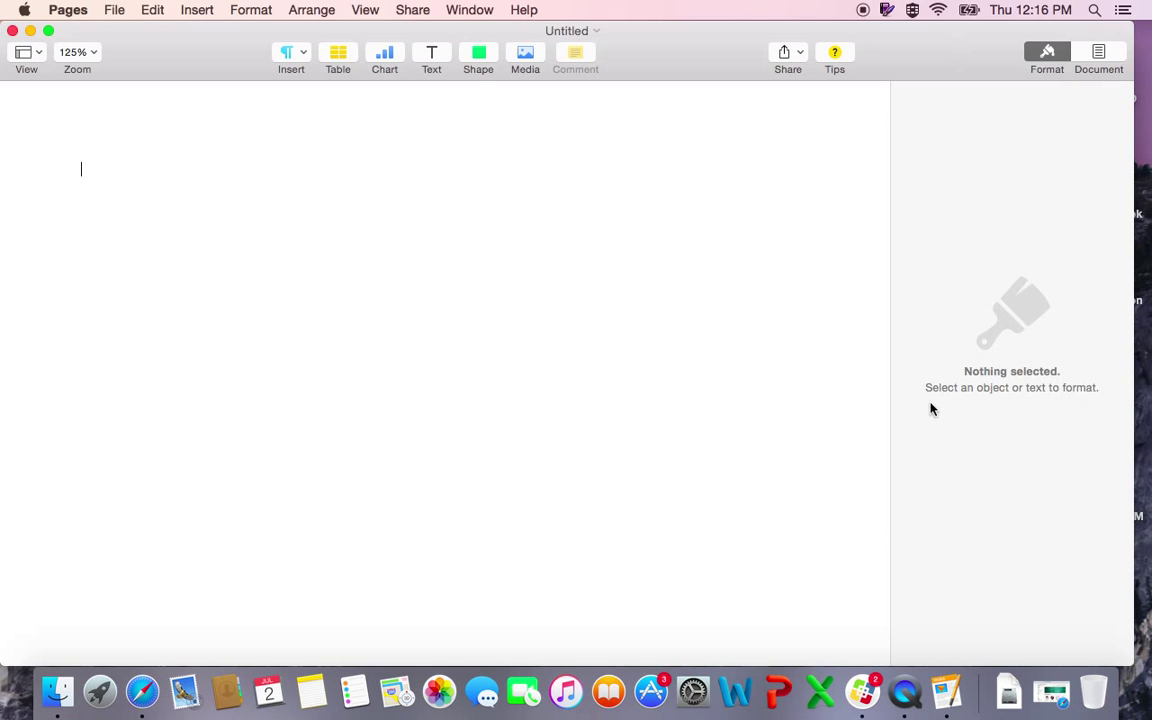
# Drag the polka-dot jpg and the pink label screenshot from the desktop onto the page.
pyautogui.moveTo(944, 36); pyautogui.dragTo(828, 39)
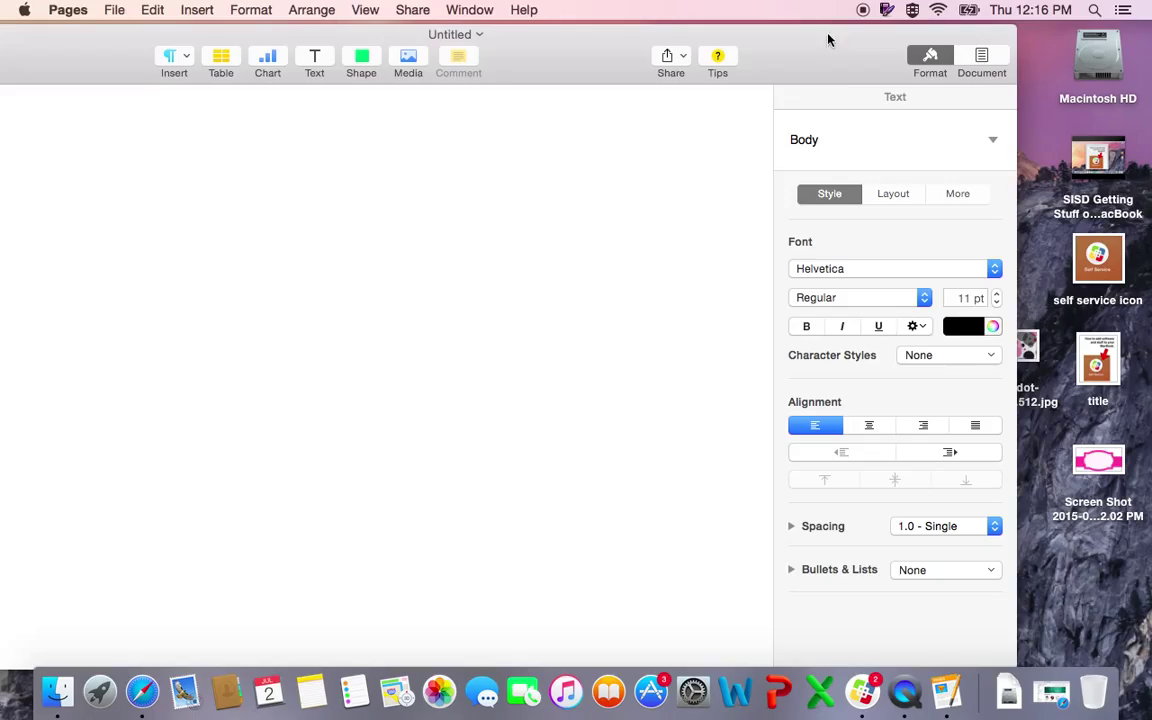
pyautogui.moveTo(1027, 350); pyautogui.dragTo(444, 400)
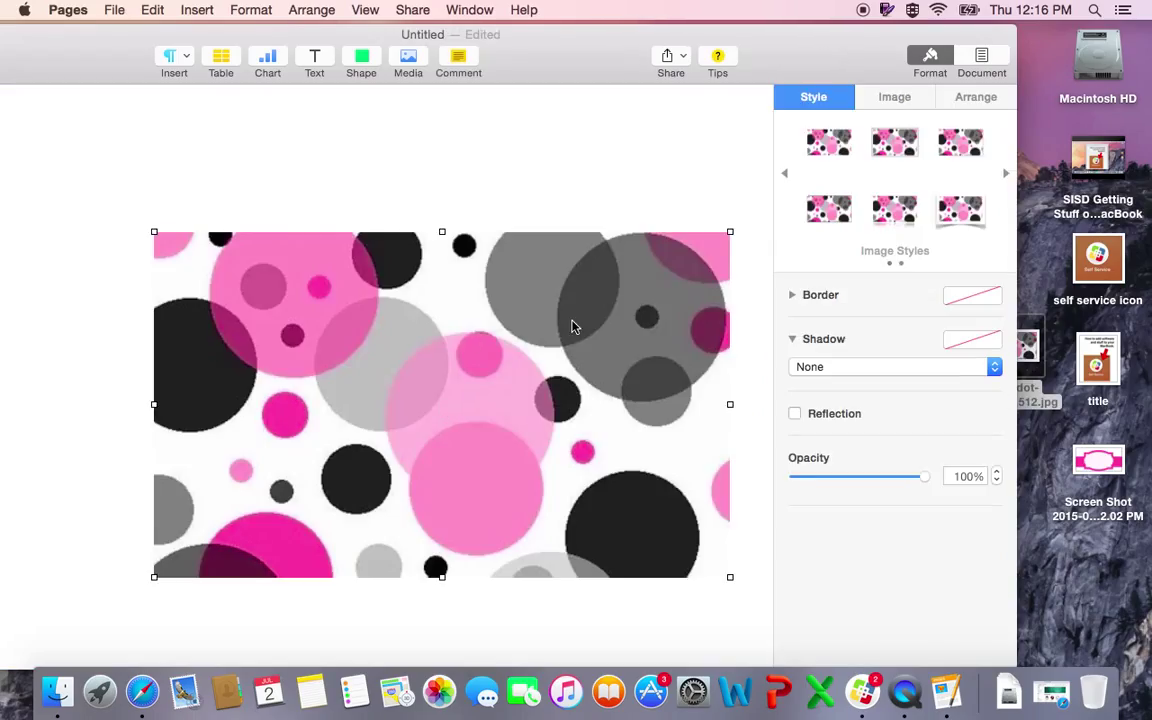
pyautogui.moveTo(571, 324); pyautogui.dragTo(506, 318)
pyautogui.click(737, 285)
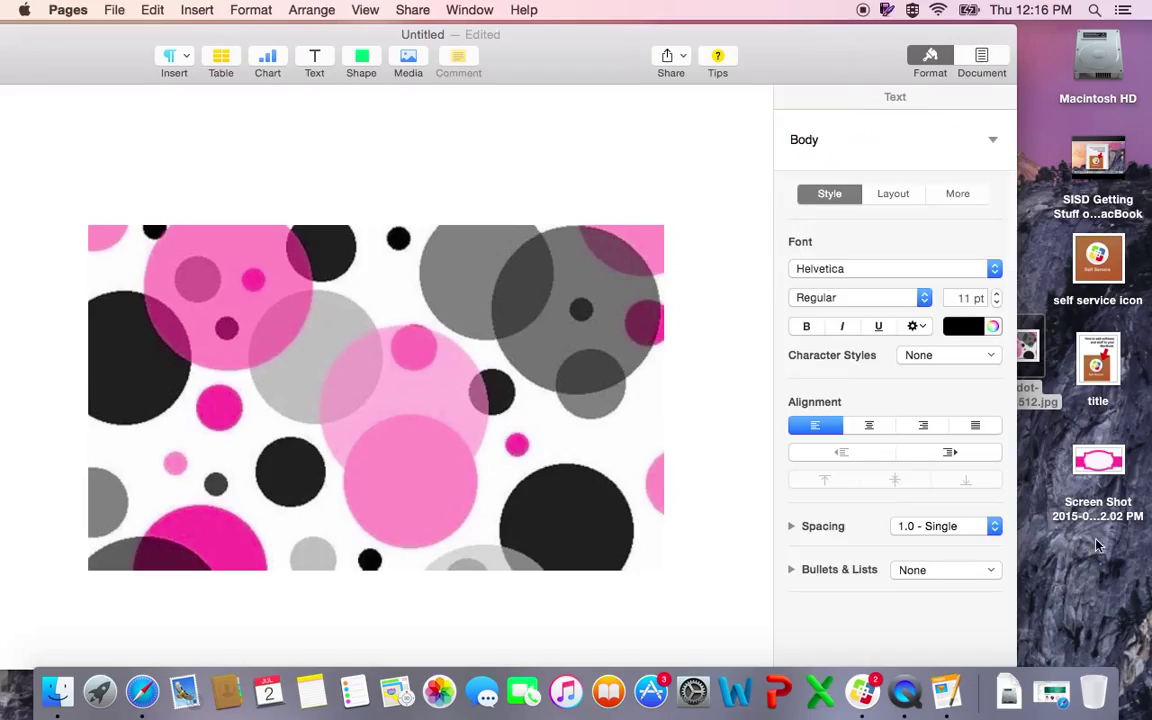
pyautogui.moveTo(1116, 474); pyautogui.dragTo(380, 385)
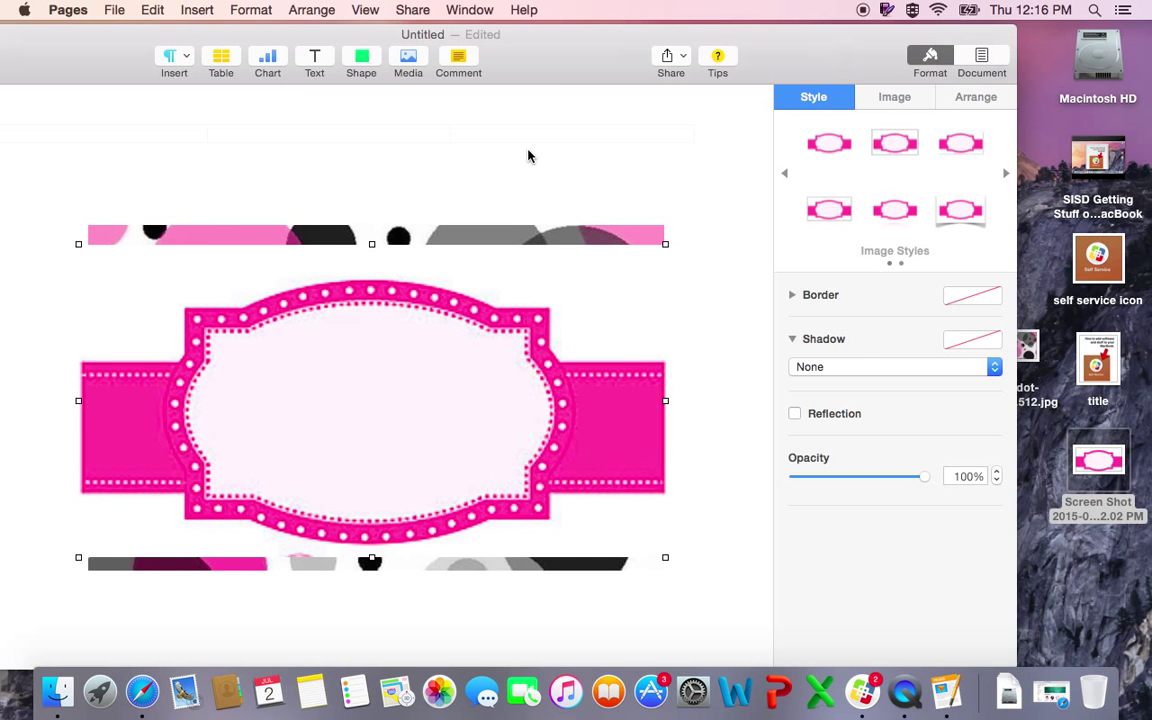
pyautogui.moveTo(555, 75); pyautogui.dragTo(673, 73)
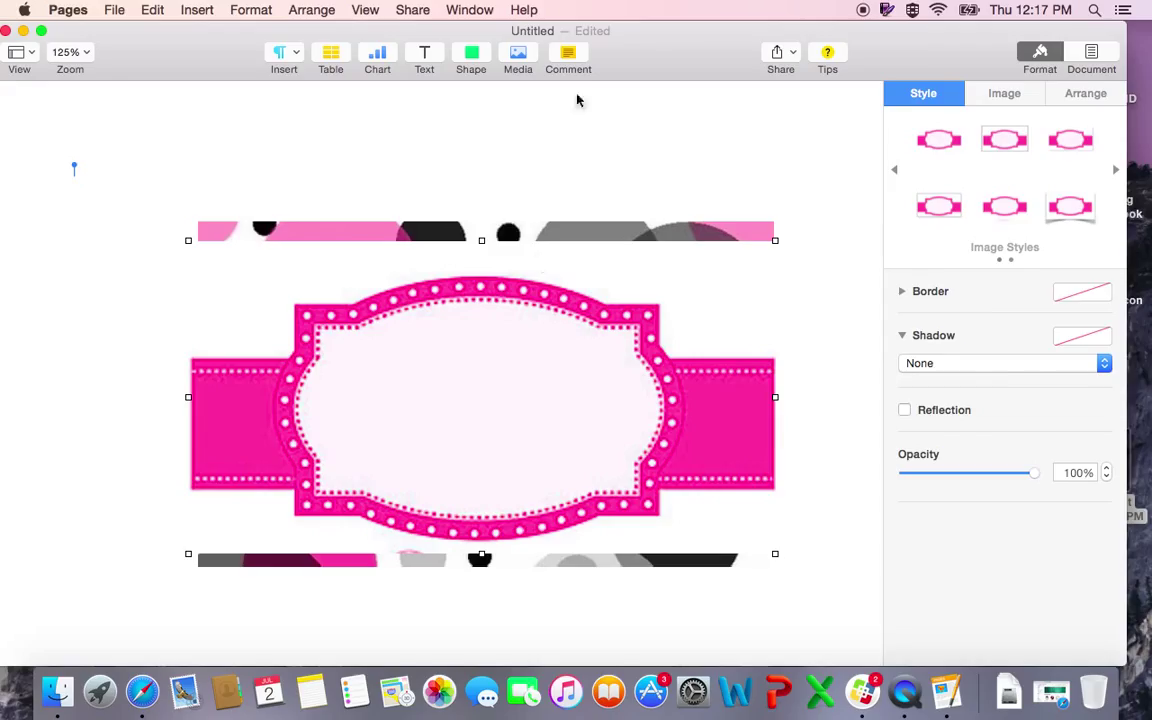
pyautogui.click(825, 260)
# Add Instant Alpha to the Pages toolbar through Customize Toolbar, then select the pink label image.
pyautogui.rightClick(648, 64)
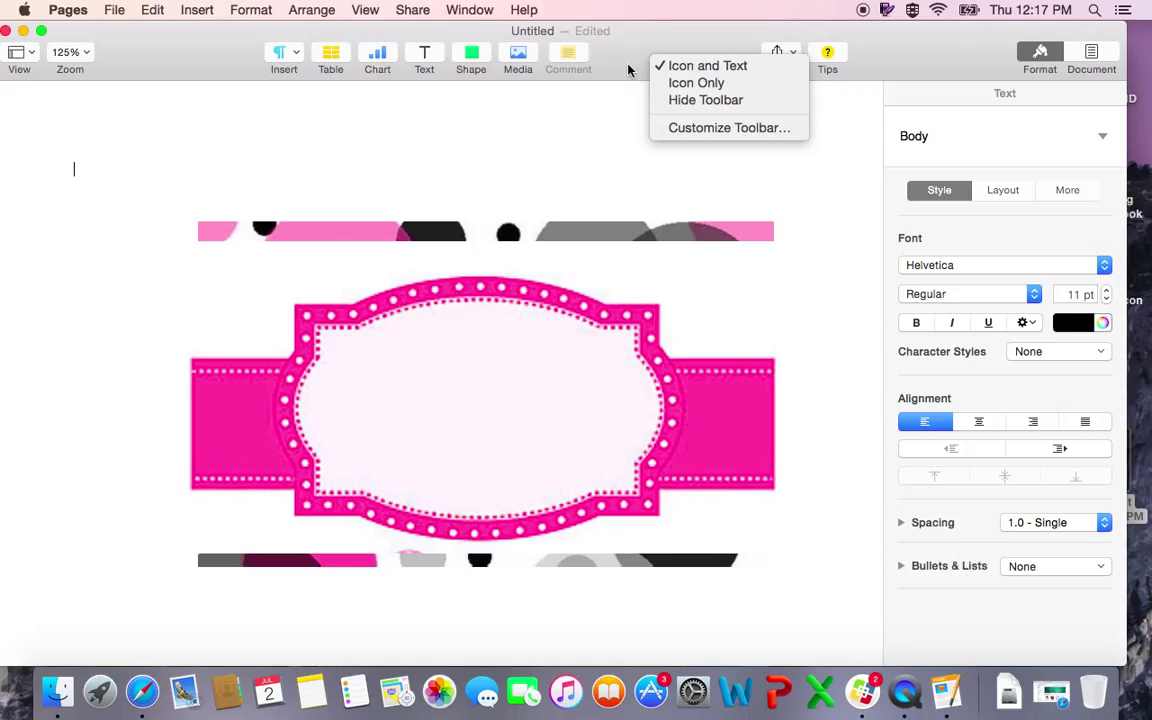
pyautogui.click(718, 130)
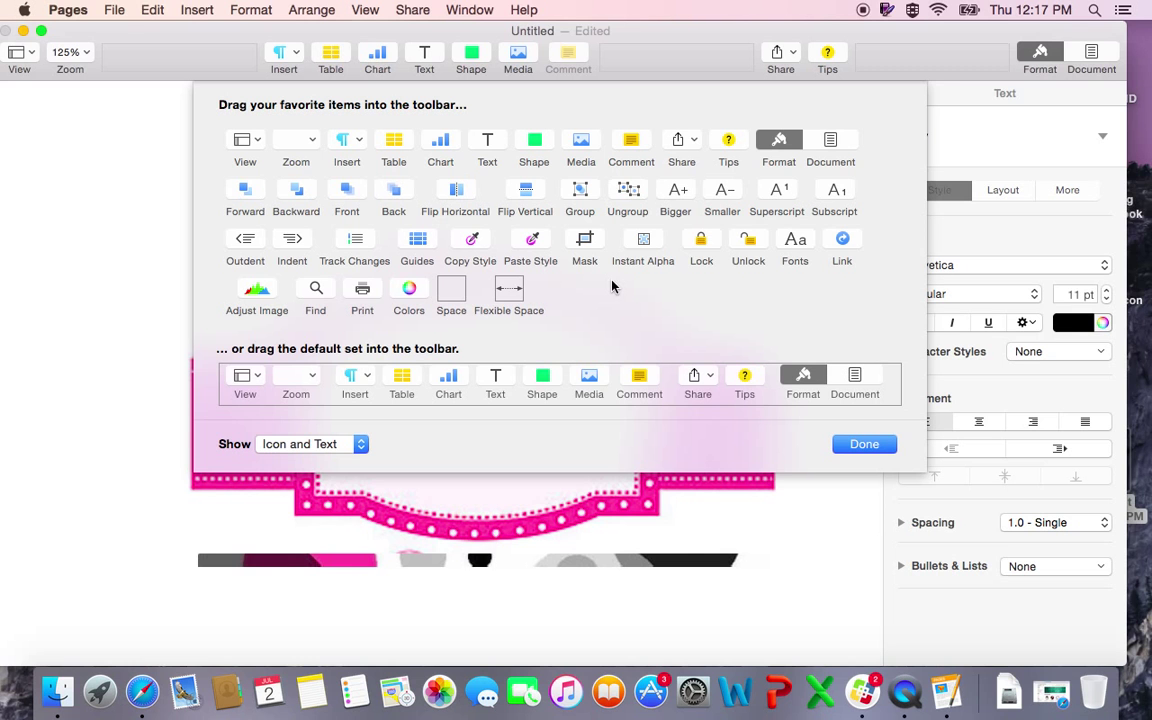
pyautogui.moveTo(641, 245); pyautogui.dragTo(616, 58)
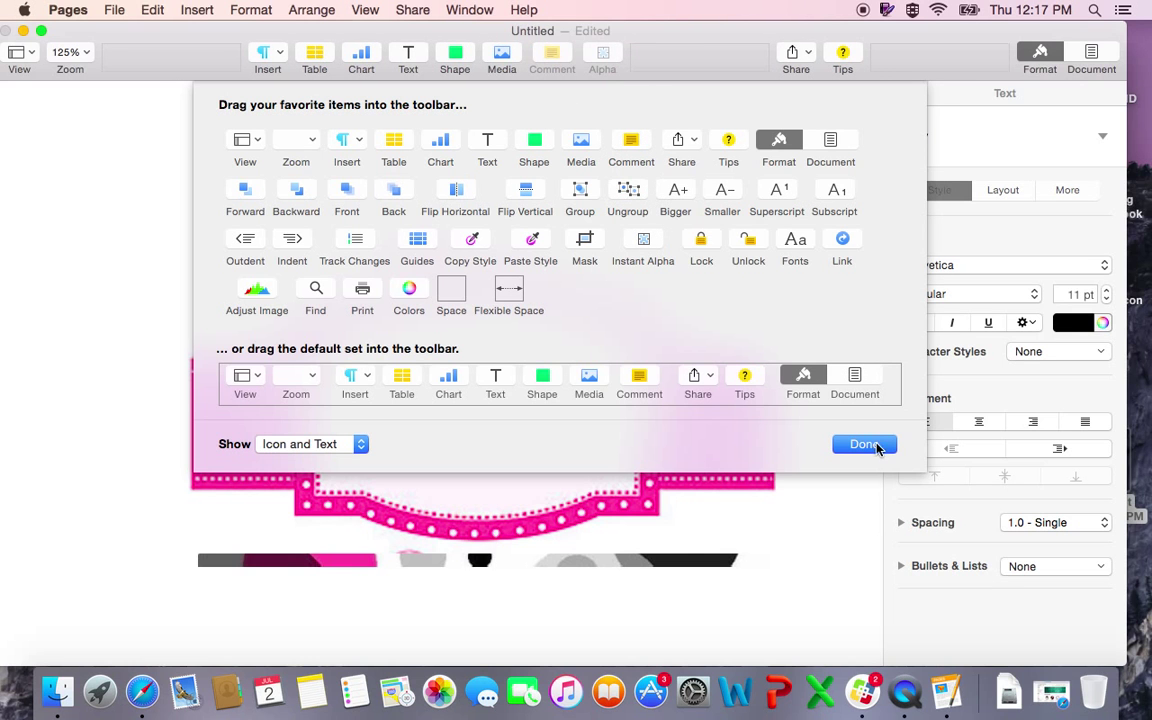
pyautogui.click(872, 445)
pyautogui.click(627, 290)
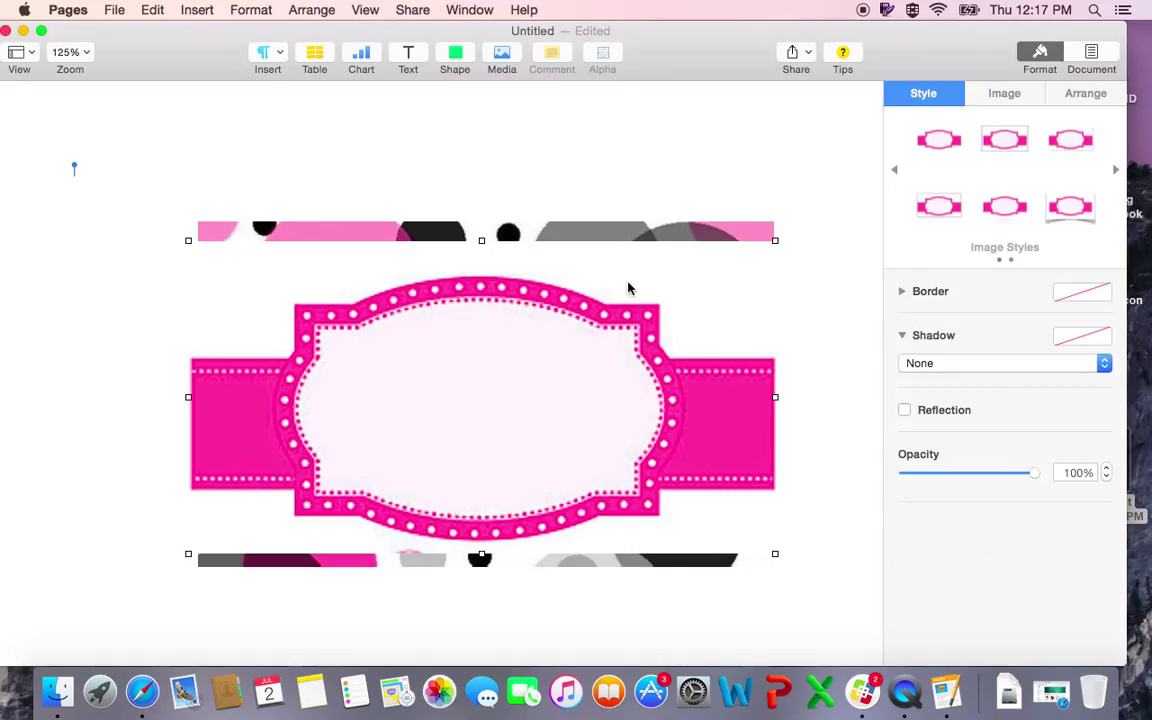
# Make the label's white background transparent with Instant Alpha and nudge the label down slightly.
pyautogui.click(602, 53)
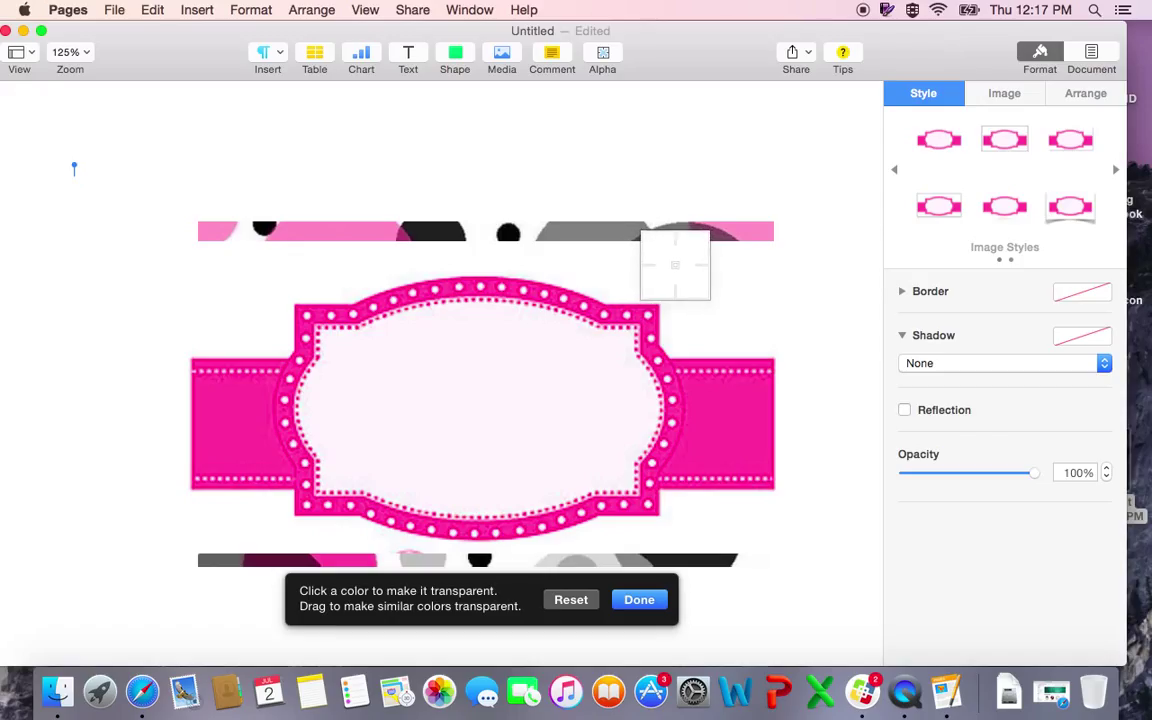
pyautogui.moveTo(675, 265); pyautogui.dragTo(705, 269)
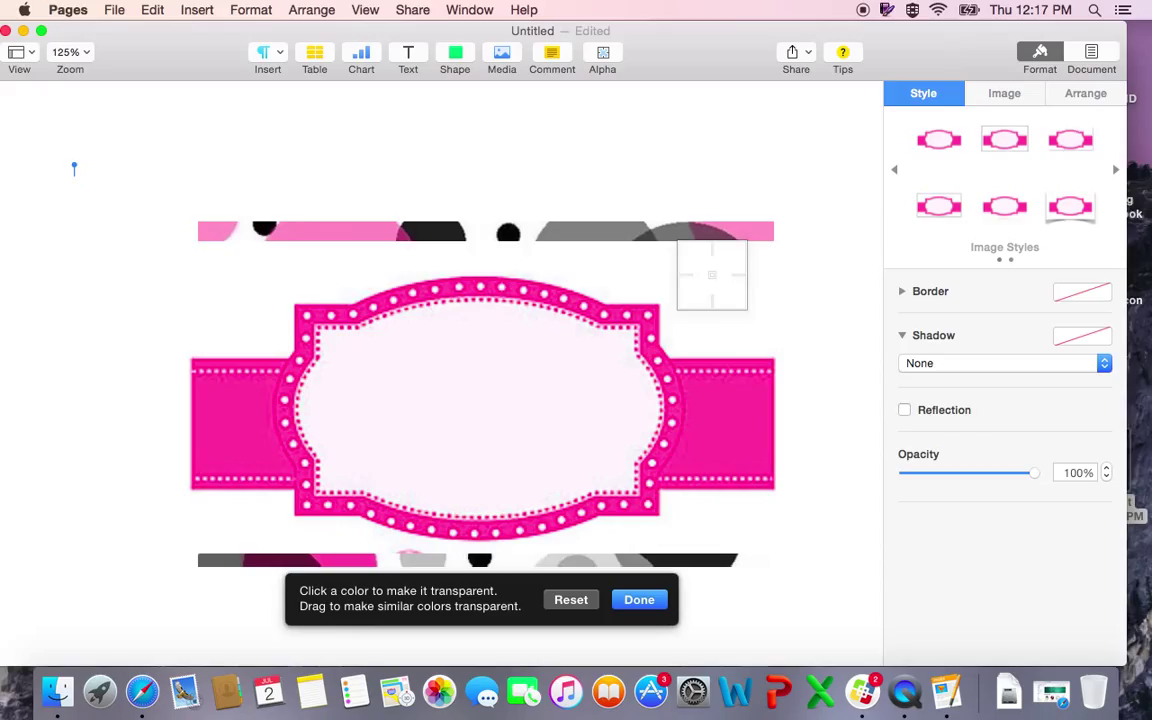
pyautogui.moveTo(700, 280)
pyautogui.mouseDown()
pyautogui.moveTo(726, 294)
pyautogui.moveTo(722, 282)
pyautogui.mouseUp()
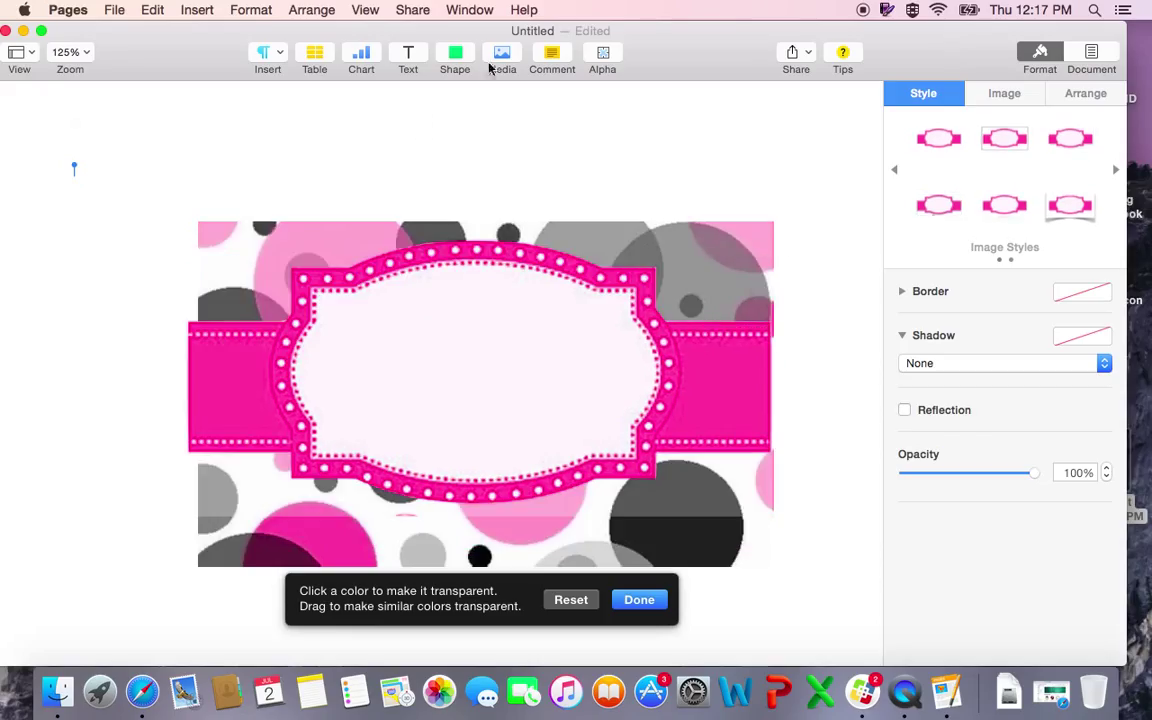
pyautogui.click(830, 168)
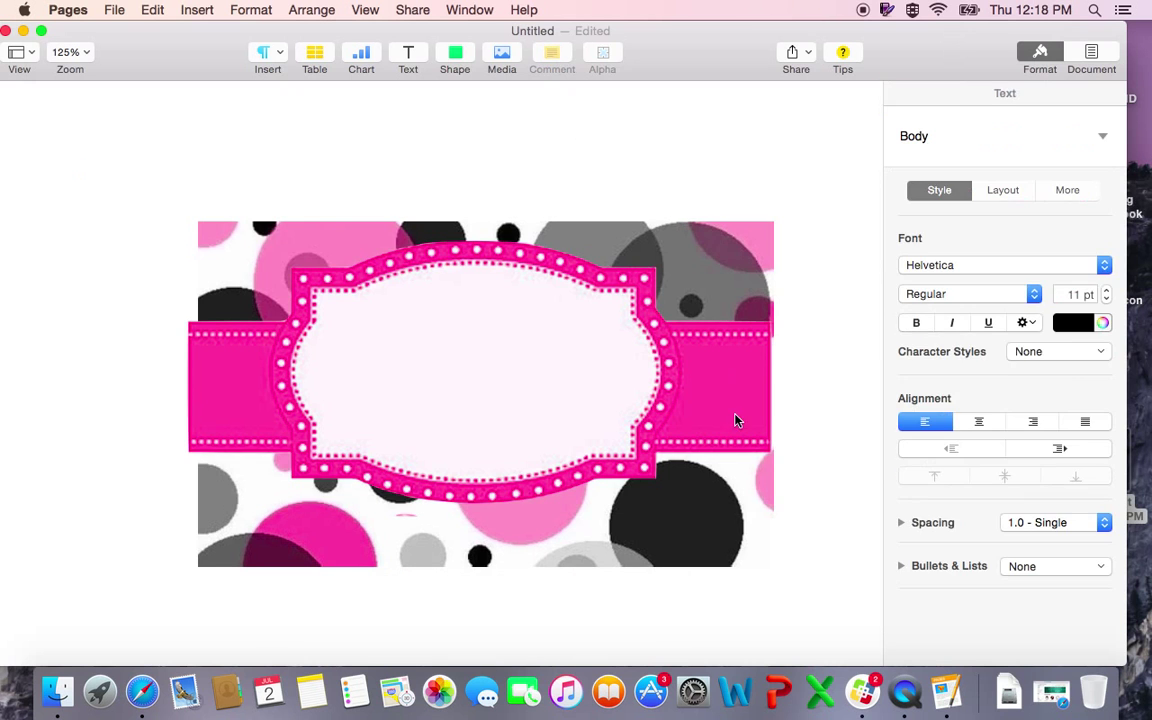
pyautogui.moveTo(725, 404); pyautogui.dragTo(737, 428)
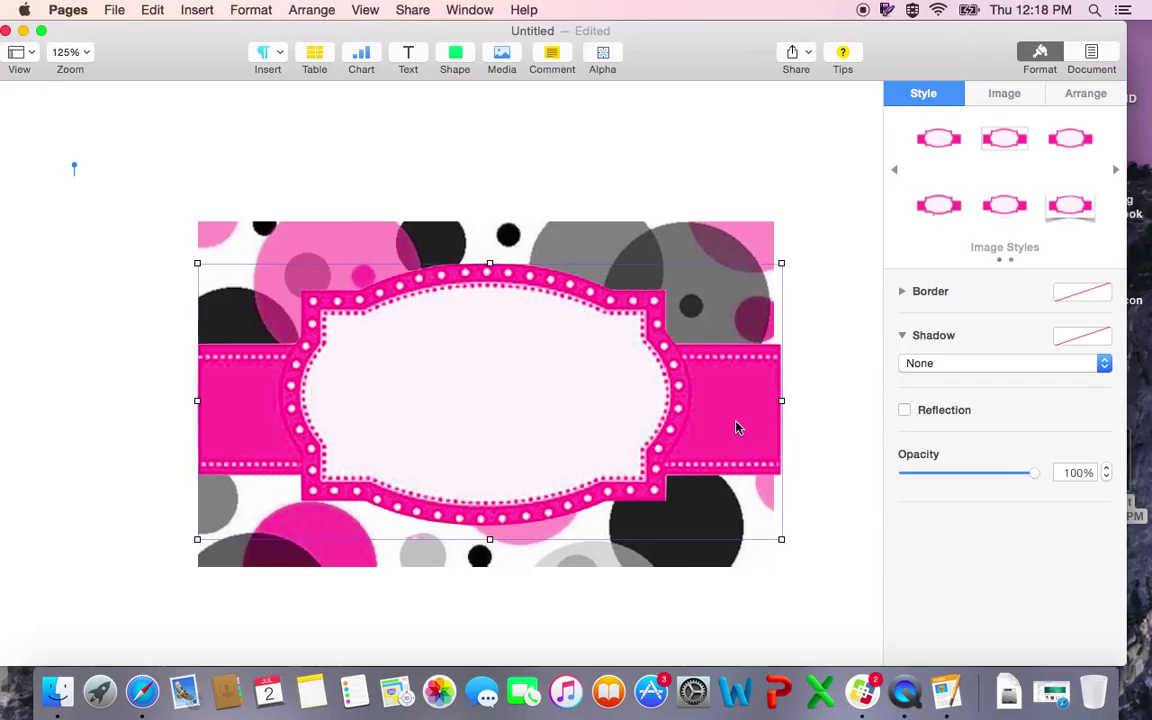
# Group the pink label with the polka-dot image using Arrange > Group.
pyautogui.keyDown('shift'); pyautogui.click(728, 249); pyautogui.keyUp('shift')
pyautogui.click(320, 14)
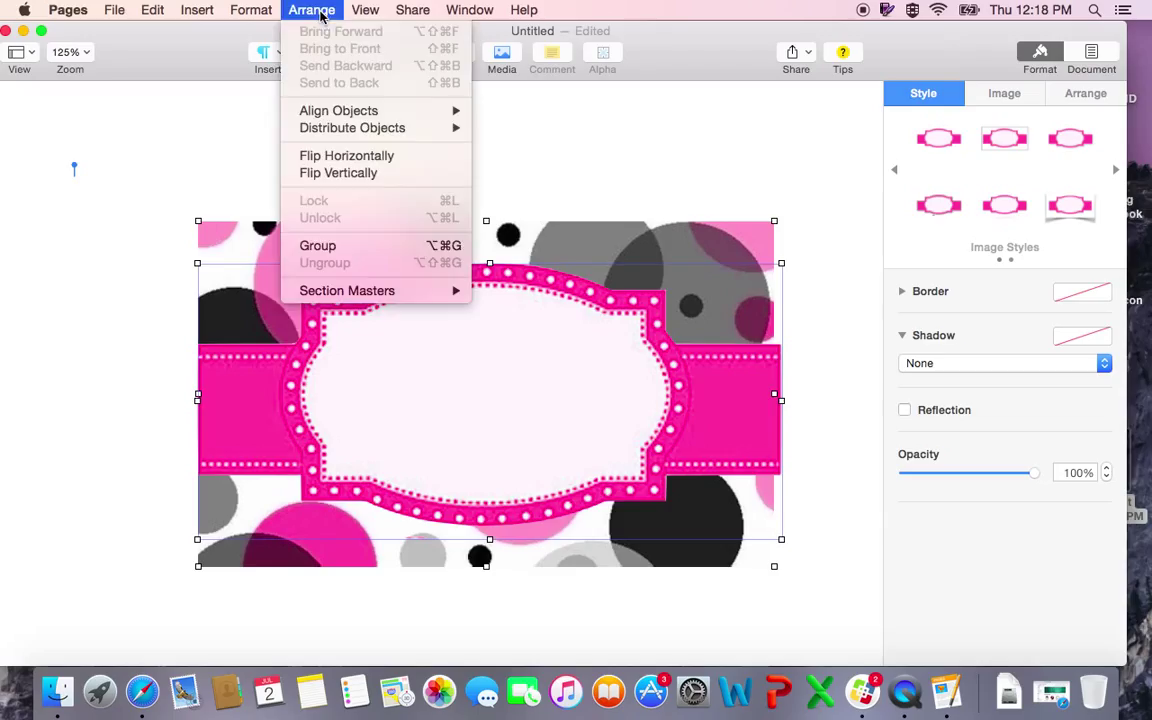
pyautogui.click(376, 246)
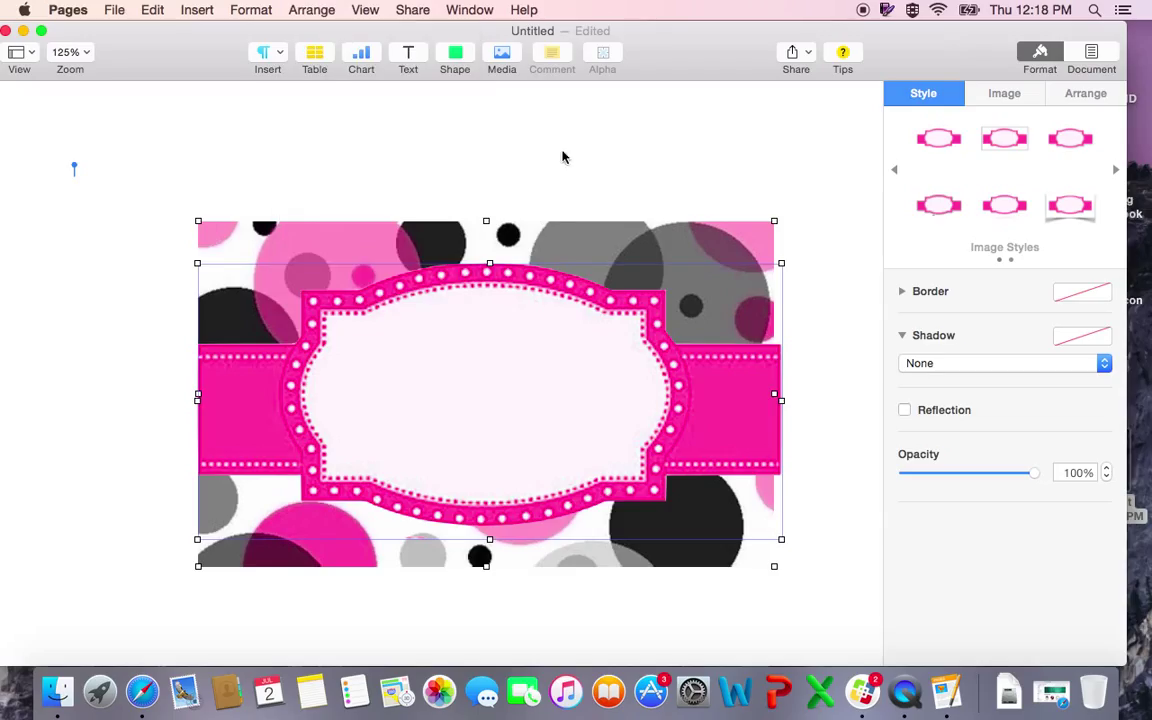
pyautogui.click(583, 155)
# Insert a text box on the label, clear its placeholder text, and select the TpT text.
pyautogui.click(406, 52)
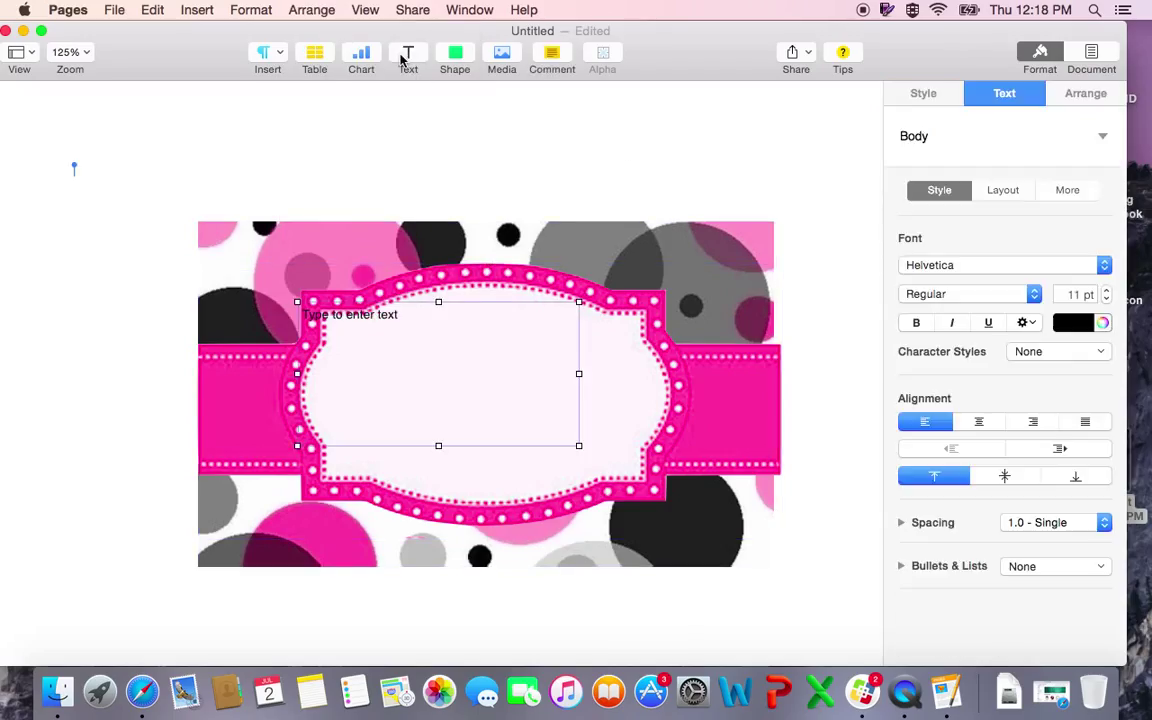
pyautogui.doubleClick(435, 309)
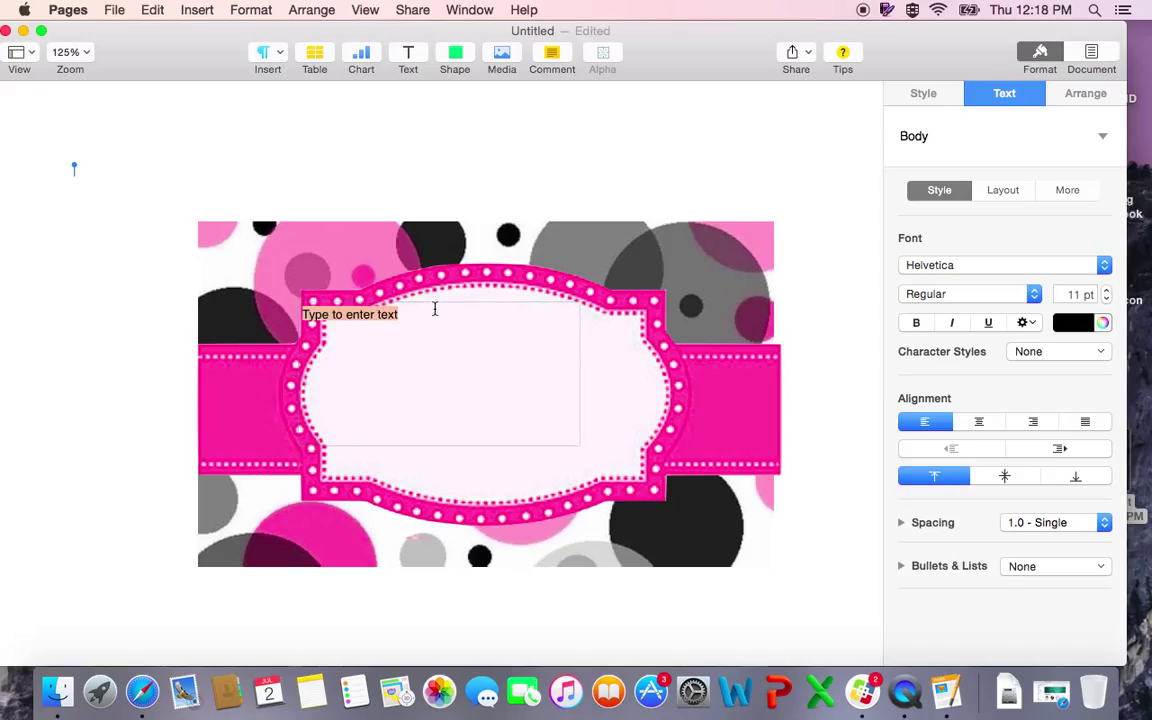
pyautogui.press('BackSpace')
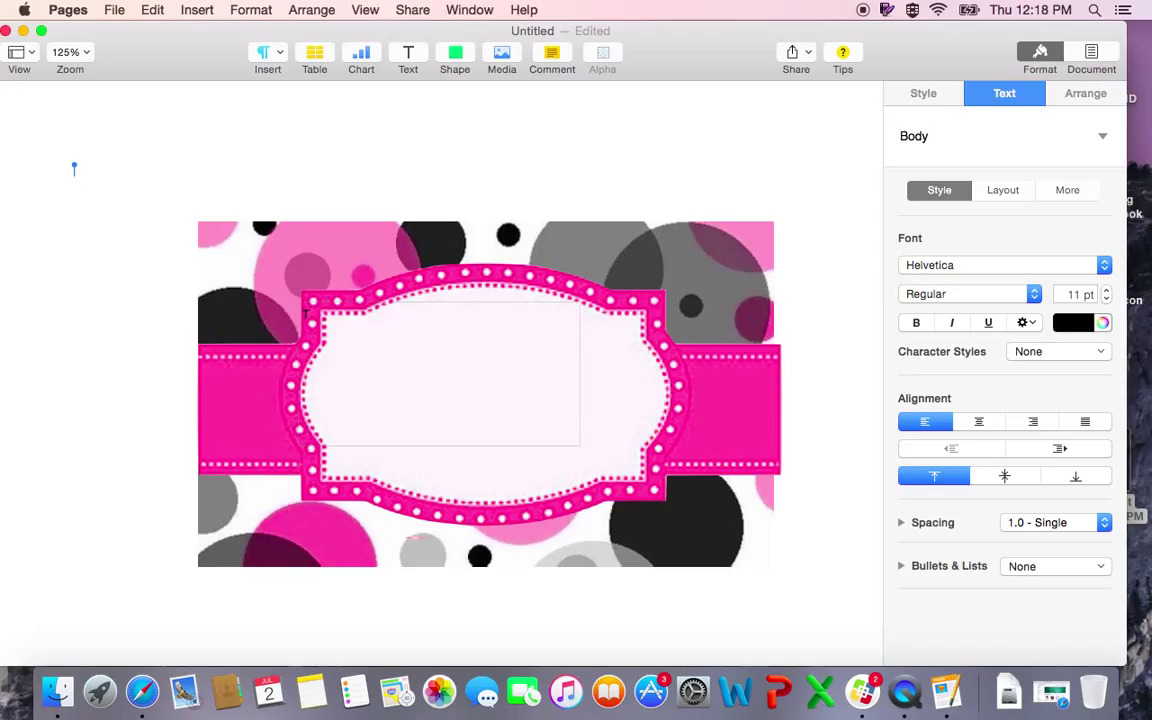
pyautogui.moveTo(386, 325); pyautogui.dragTo(257, 315)
# Style the TpT text with the Title paragraph style in Chalkduster at 45 pt.
pyautogui.click(1103, 137)
pyautogui.click(1021, 210)
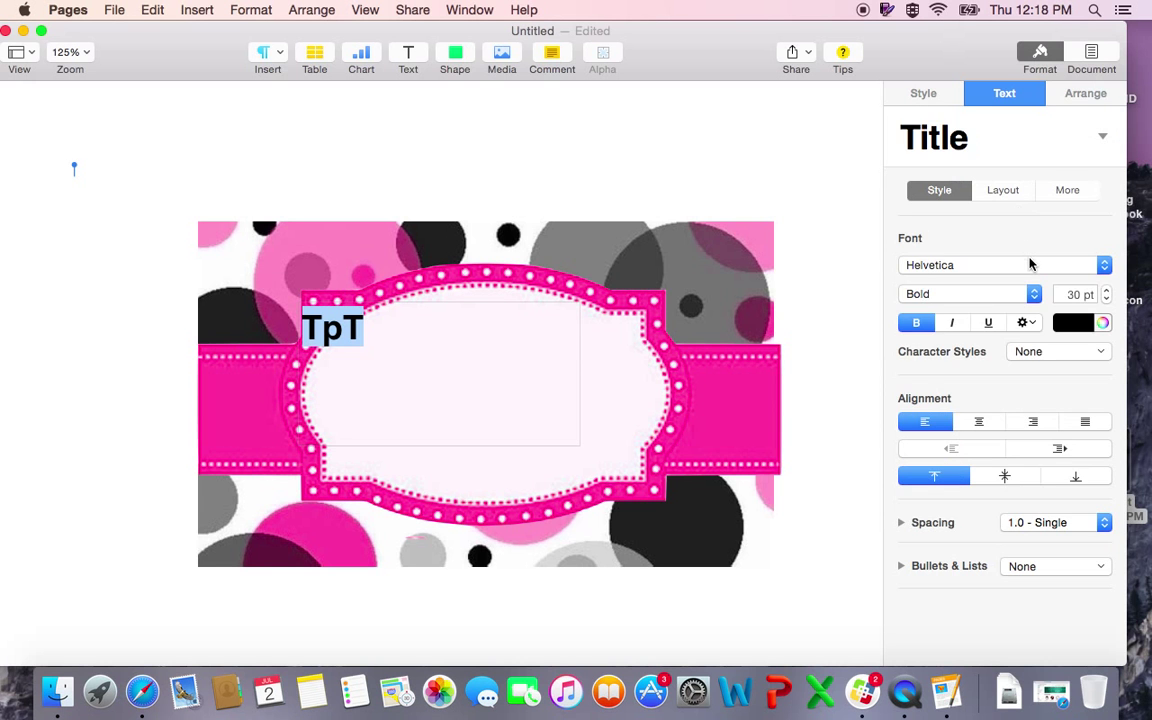
pyautogui.click(1030, 264)
pyautogui.scroll(-10, 1016, 490)
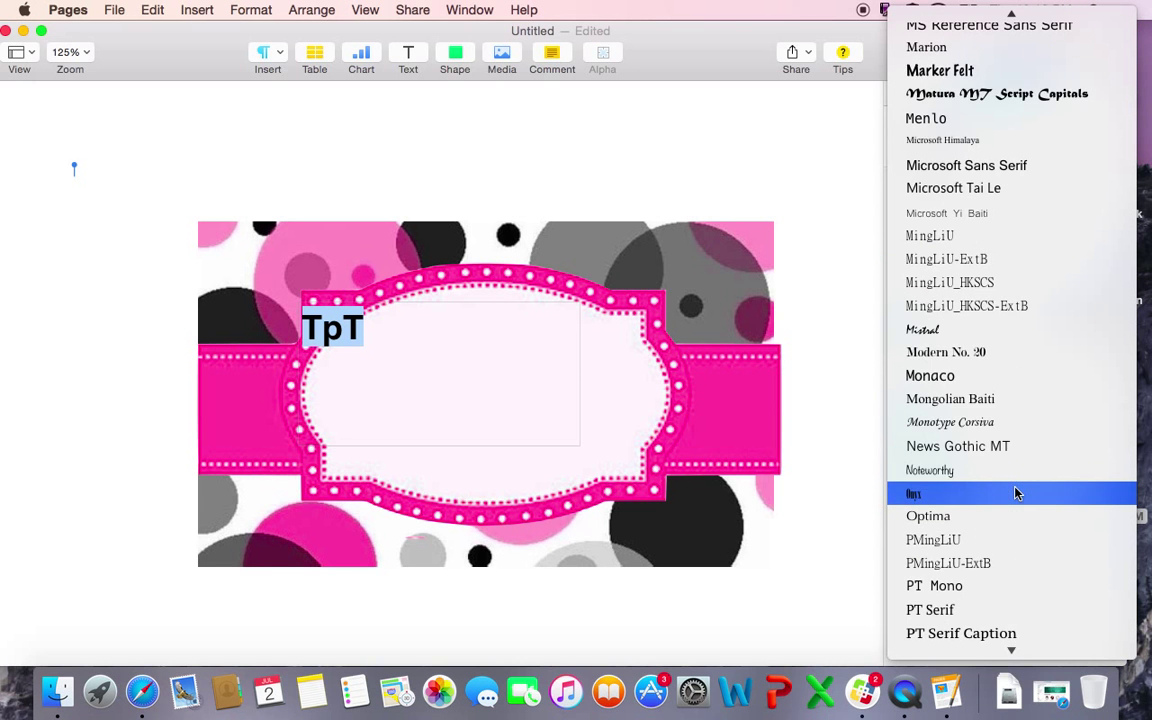
pyautogui.scroll(5, 1016, 492)
pyautogui.scroll(8, 1016, 492)
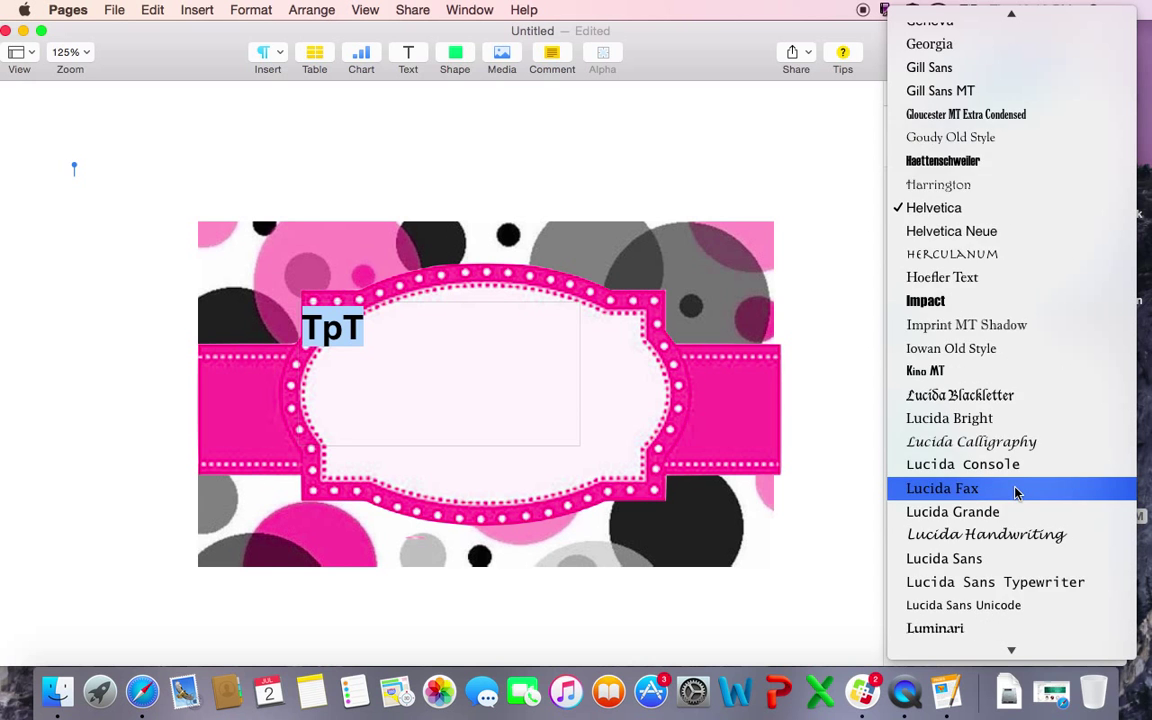
pyautogui.scroll(6, 1016, 494)
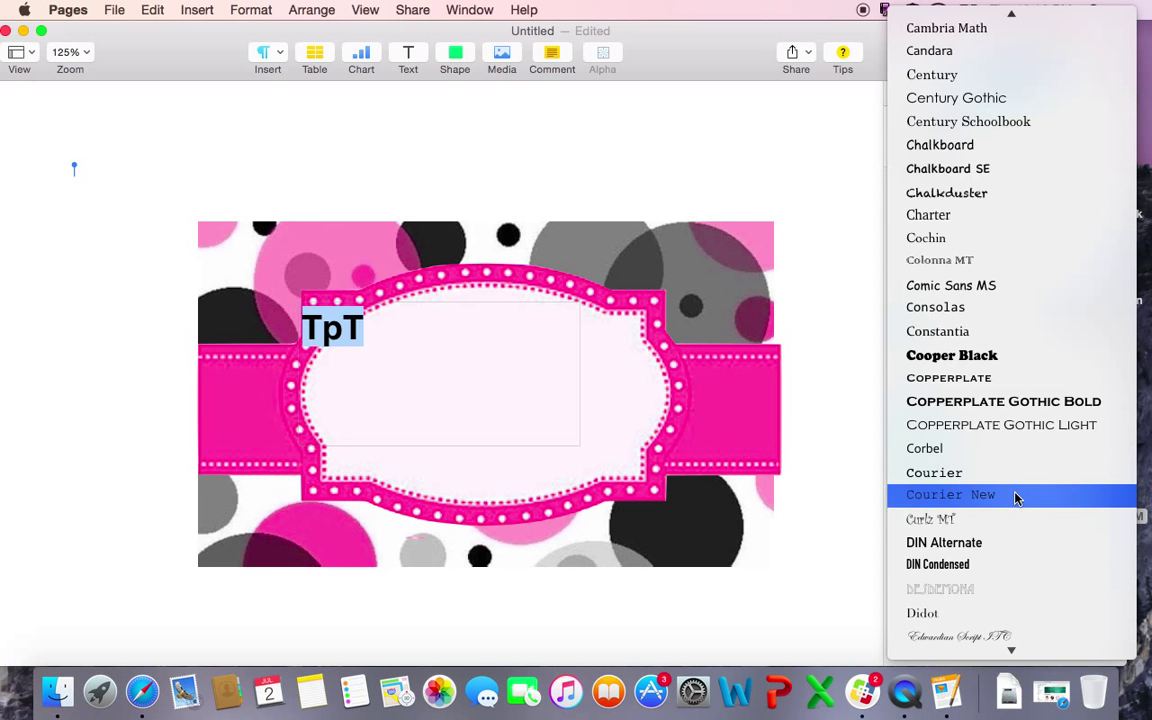
pyautogui.click(1031, 195)
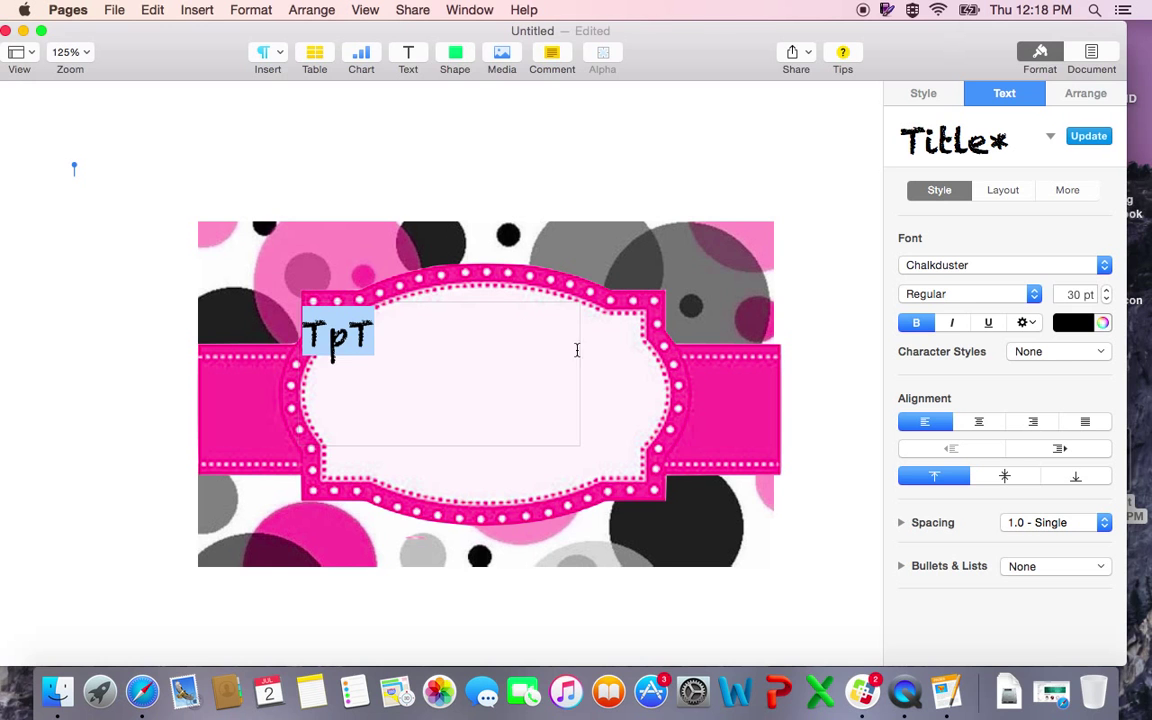
pyautogui.moveTo(1108, 296); pyautogui.dragTo(1108, 296)
# Make the TpT text box taller and centre it over the pink label.
pyautogui.click(654, 280)
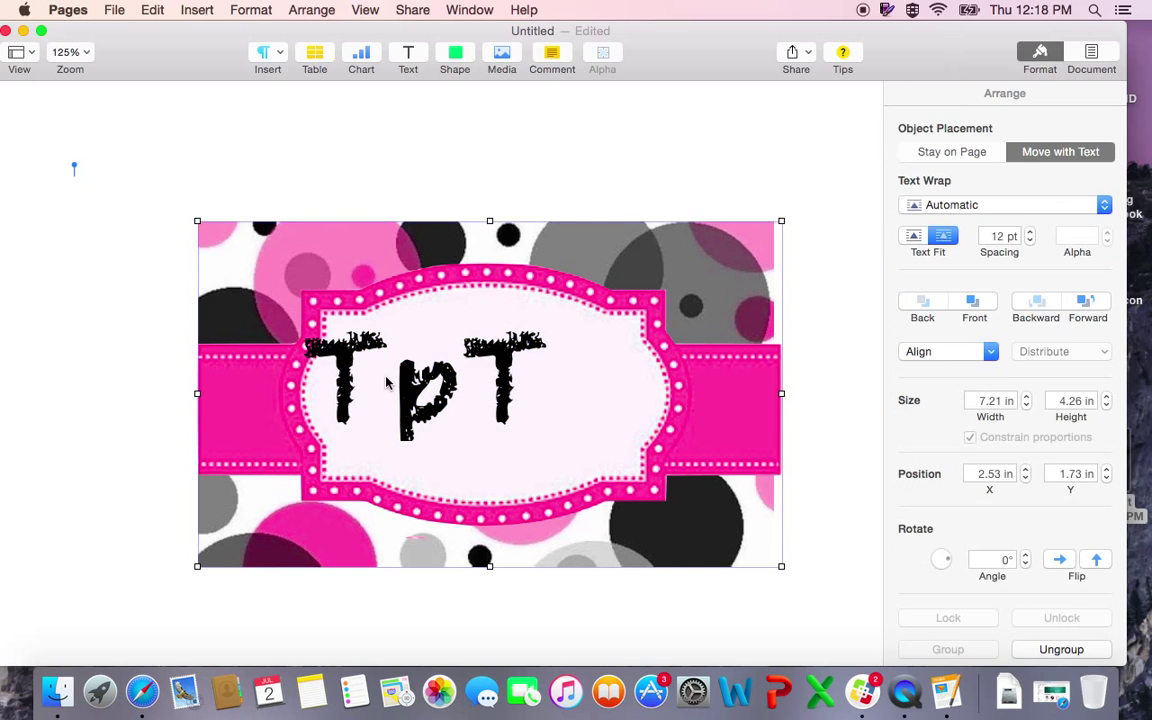
pyautogui.click(400, 362)
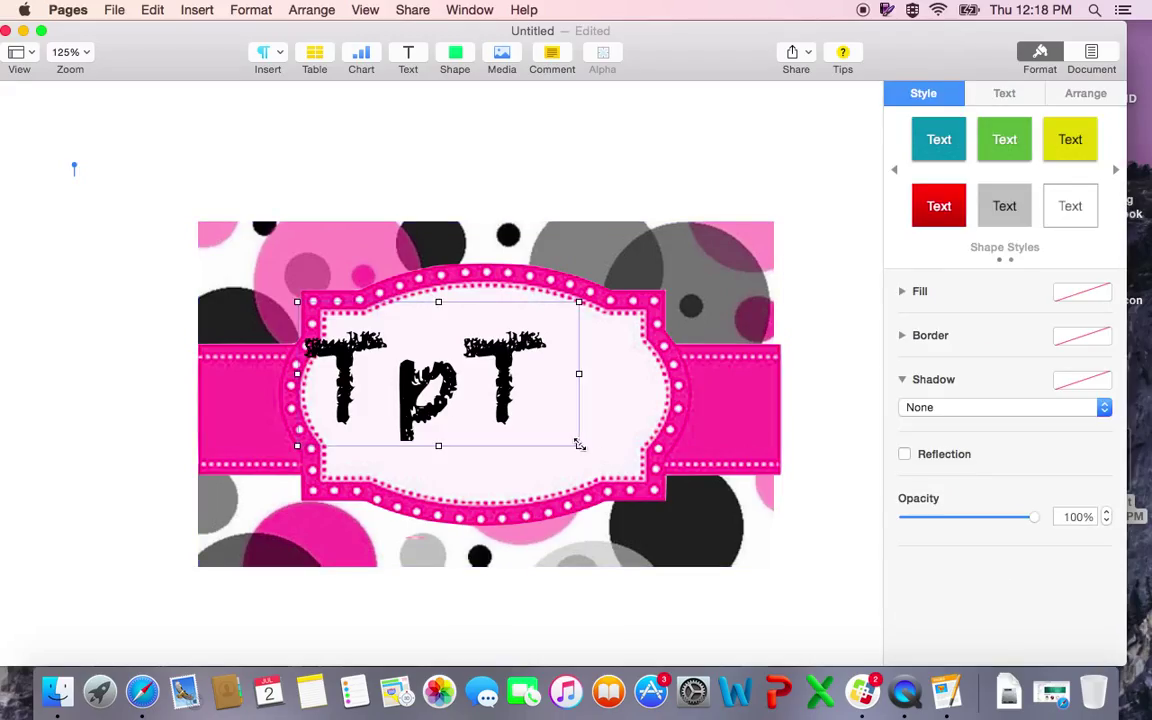
pyautogui.moveTo(579, 445); pyautogui.dragTo(583, 507)
pyautogui.moveTo(420, 393); pyautogui.dragTo(478, 397)
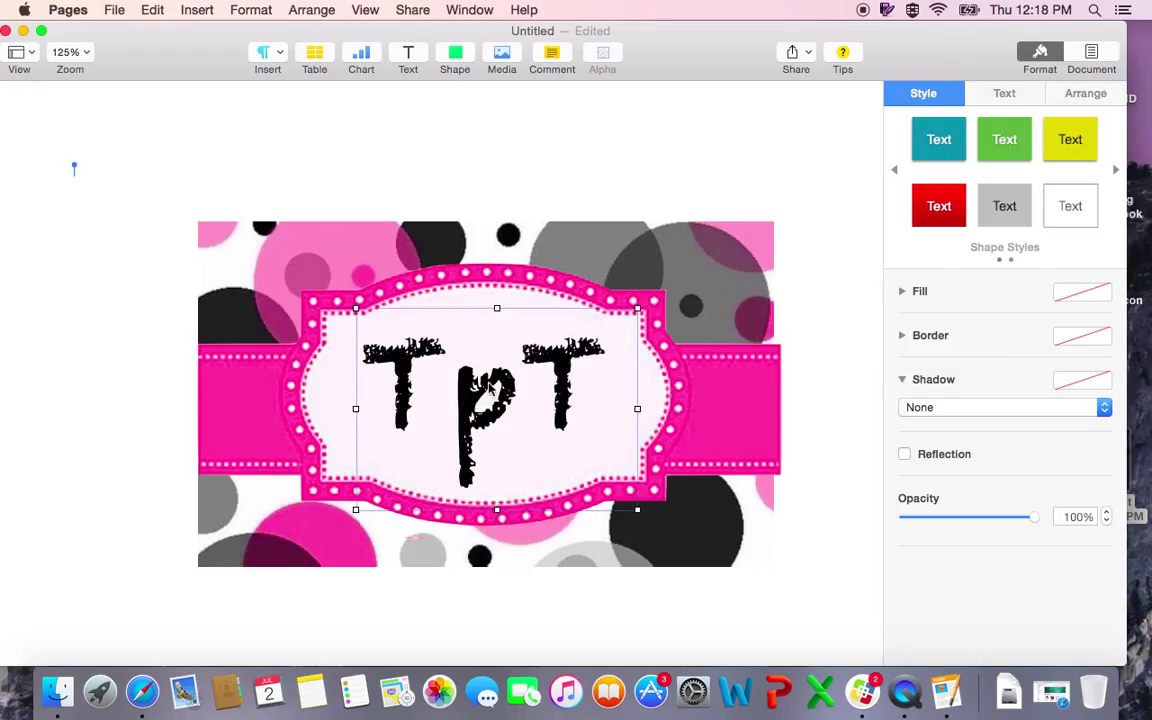
pyautogui.click(863, 351)
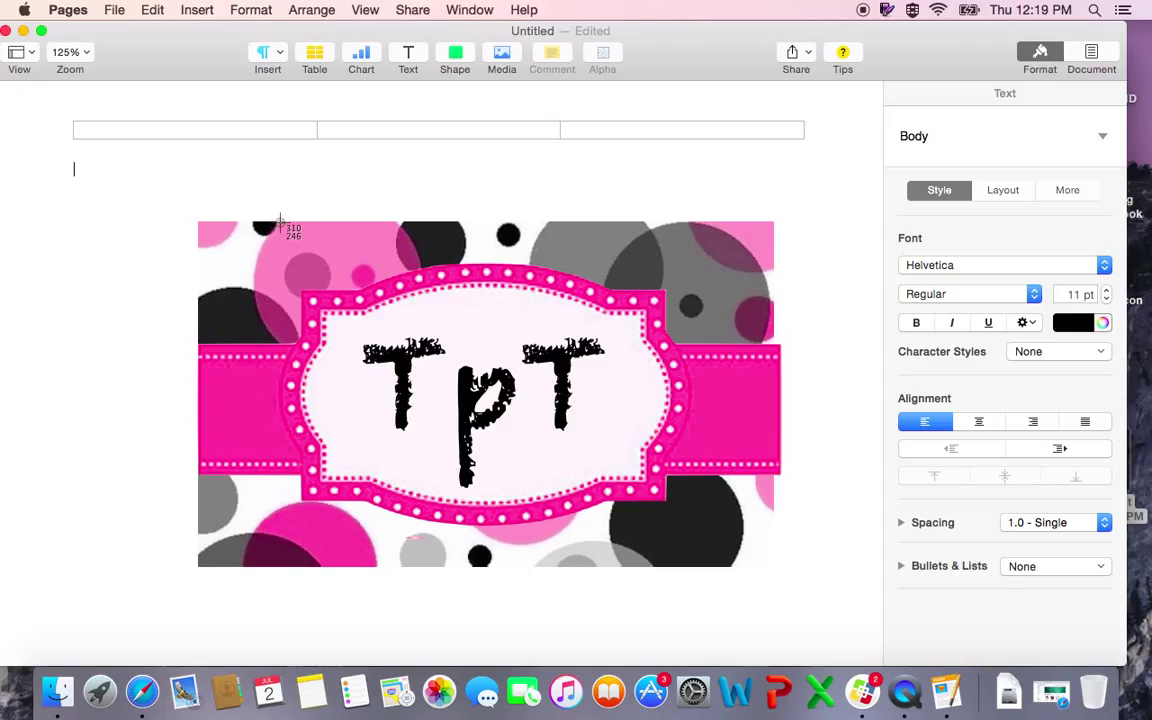
# Screenshot the finished TpT label to the desktop and minimize the Pages window.
pyautogui.moveTo(285, 221); pyautogui.dragTo(689, 567)
pyautogui.click(23, 31)
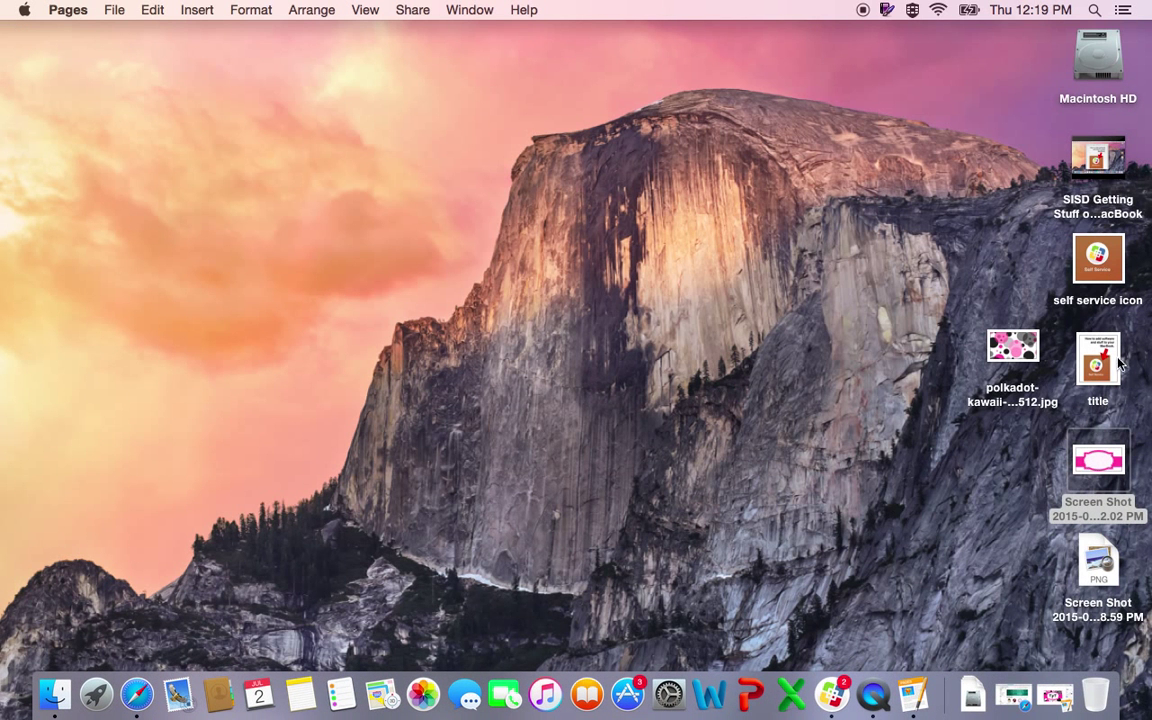
# Open the new TpT screenshot file from the desktop in Preview.
pyautogui.click(1095, 568)
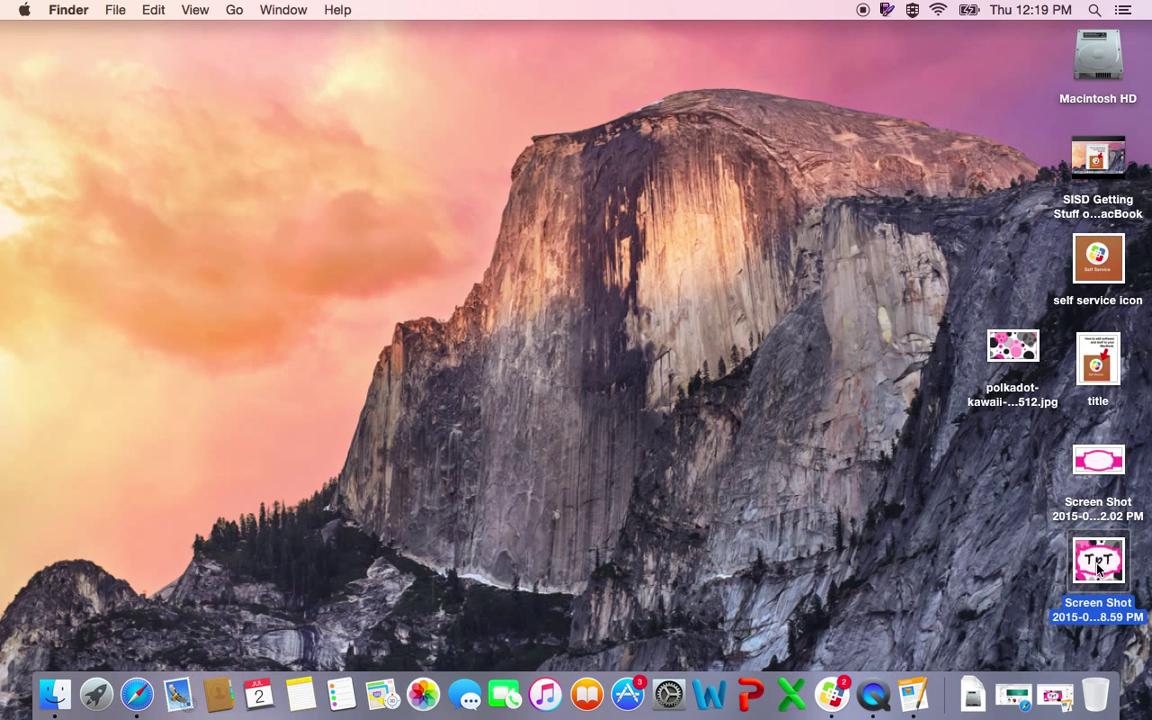
pyautogui.press('super+o')
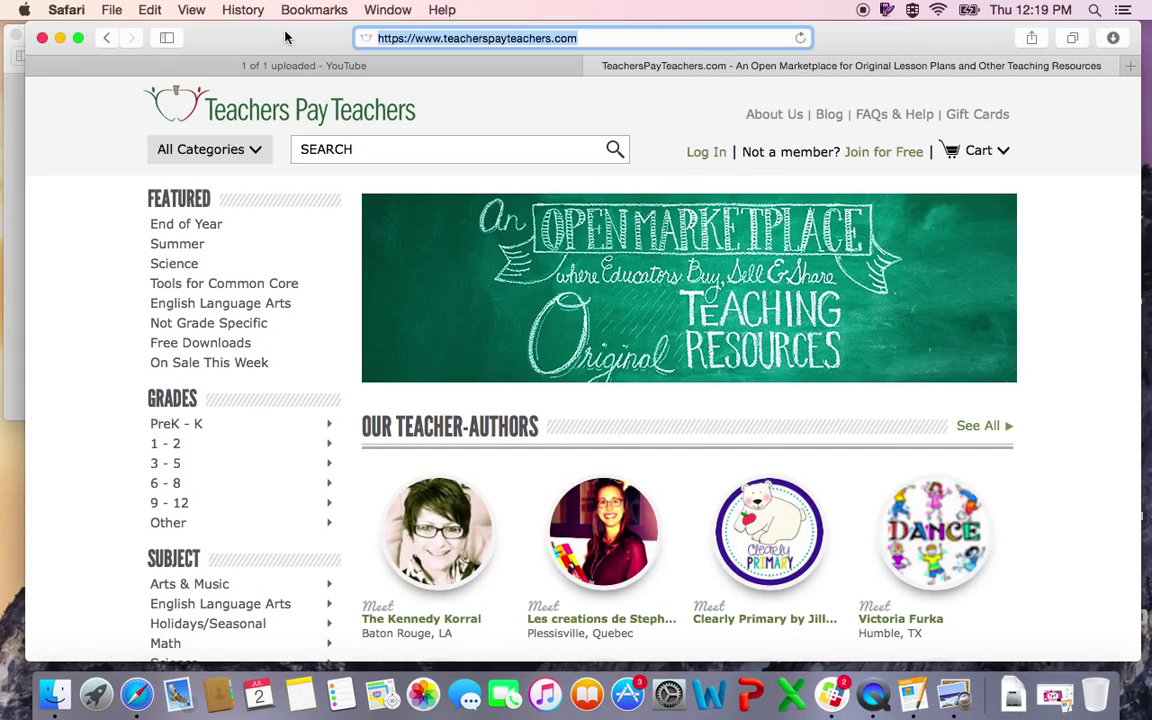
# Drag the Teachers Pay Teachers address onto the desktop as a webloc shortcut, then minimize Safari.
pyautogui.doubleClick(285, 37)
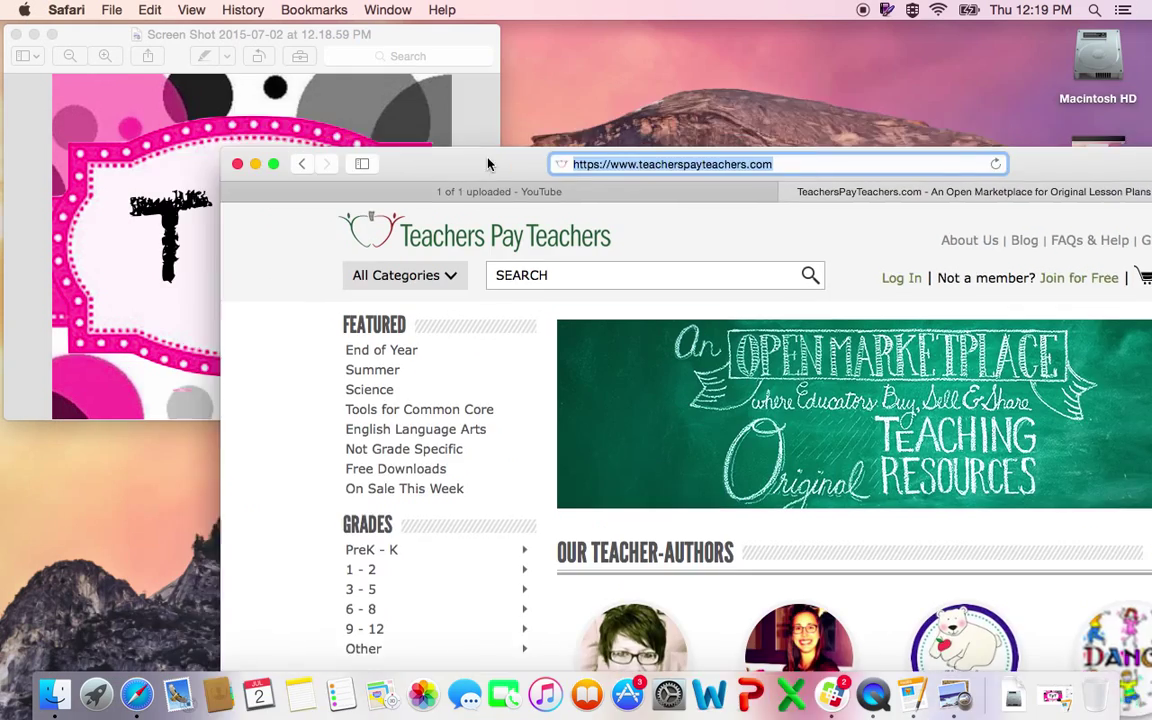
pyautogui.click(815, 75)
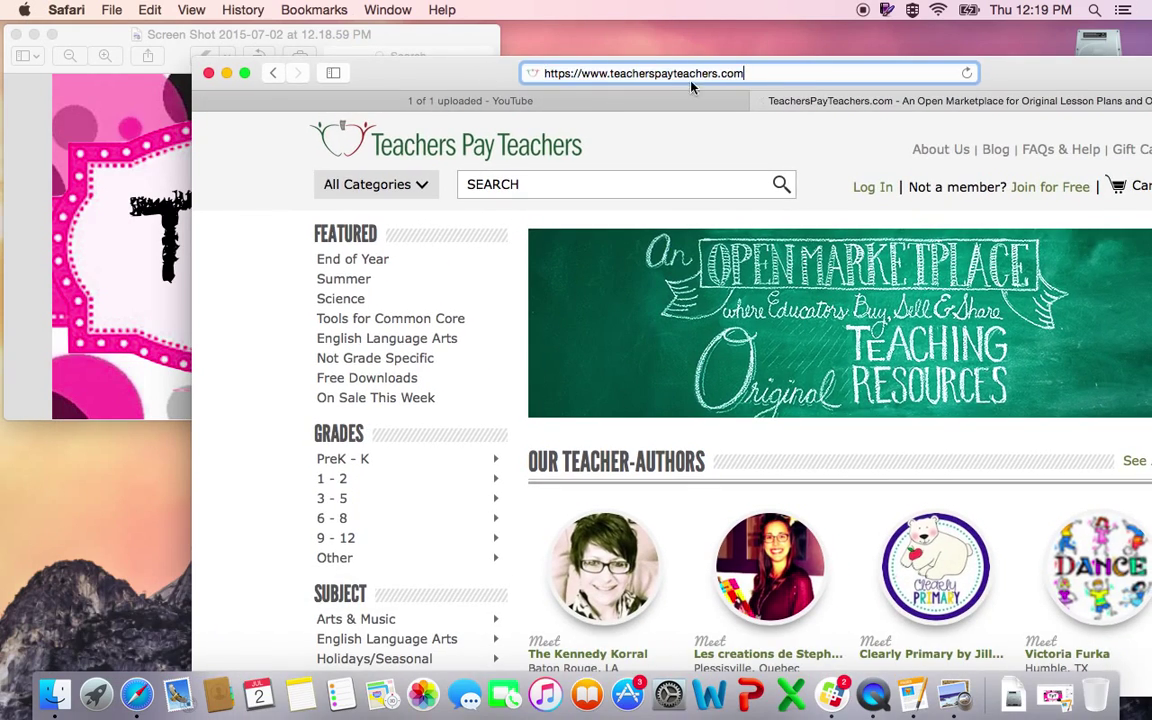
pyautogui.moveTo(482, 75); pyautogui.dragTo(372, 270)
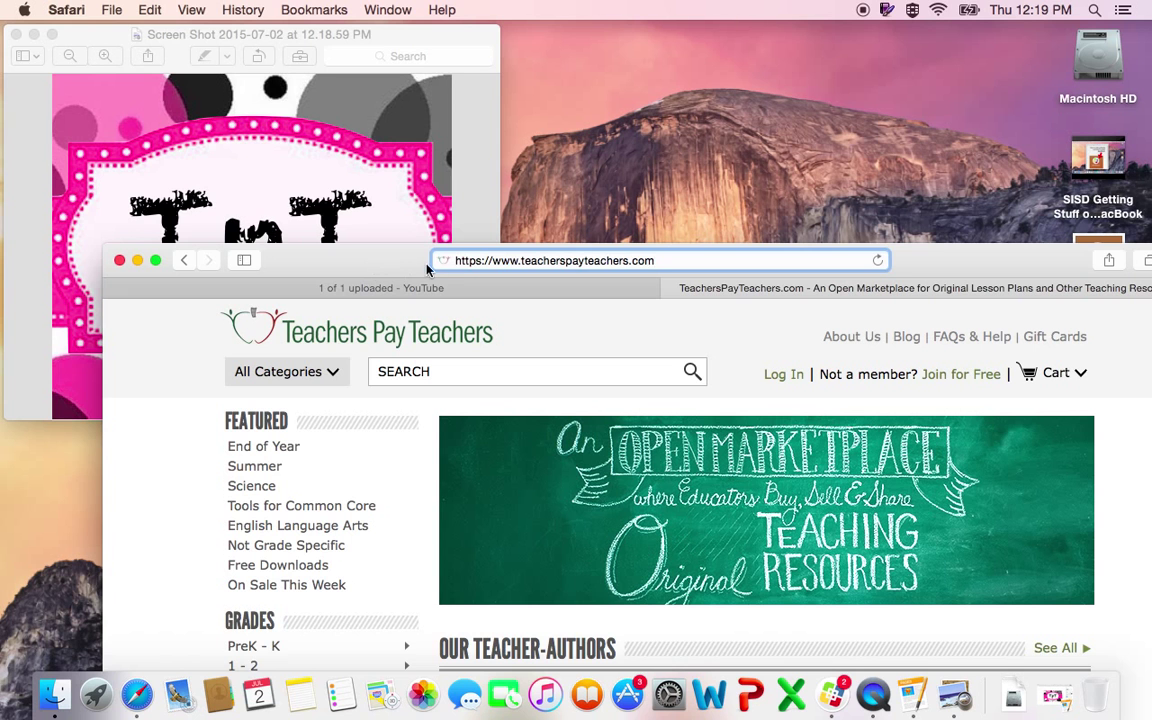
pyautogui.moveTo(445, 265); pyautogui.dragTo(616, 121)
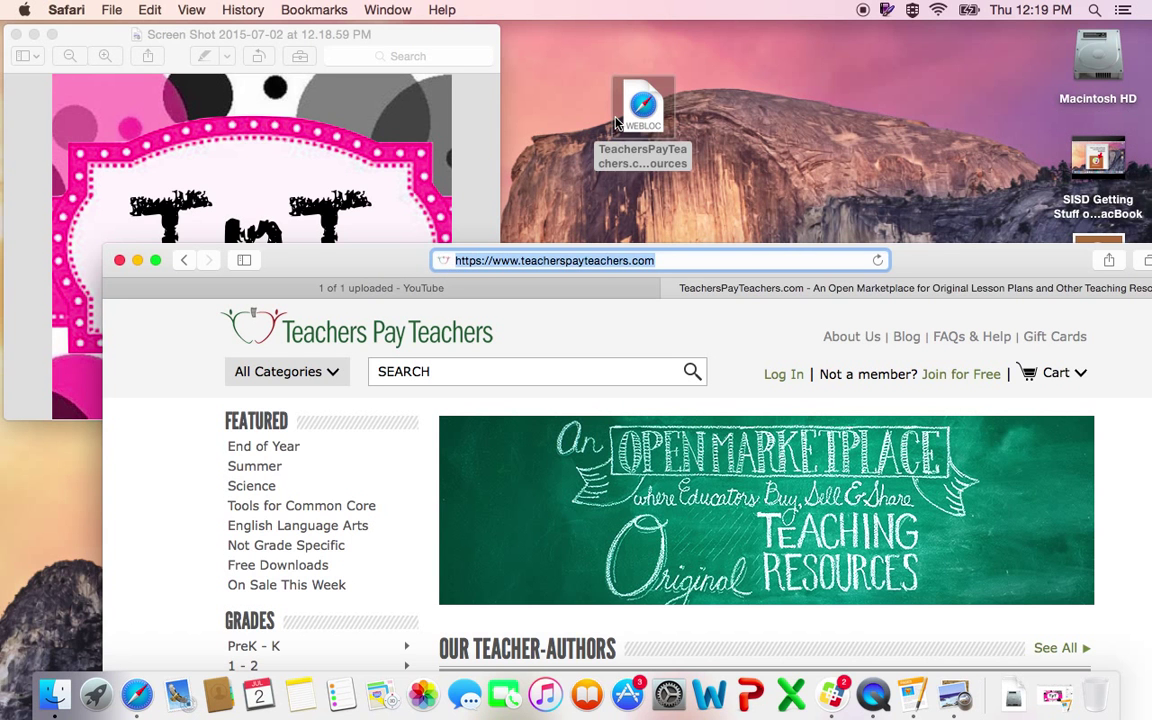
pyautogui.click(137, 260)
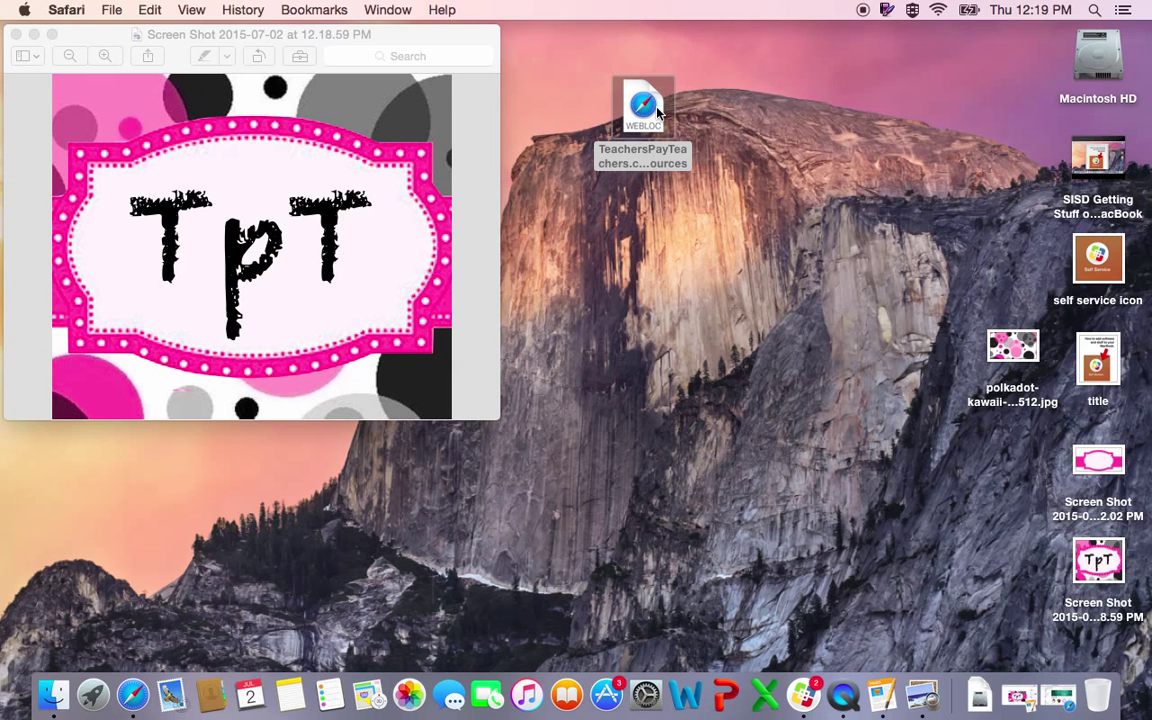
# Open Get Info for the Teachers Pay Teachers webloc and move the Info window right.
pyautogui.rightClick(657, 113)
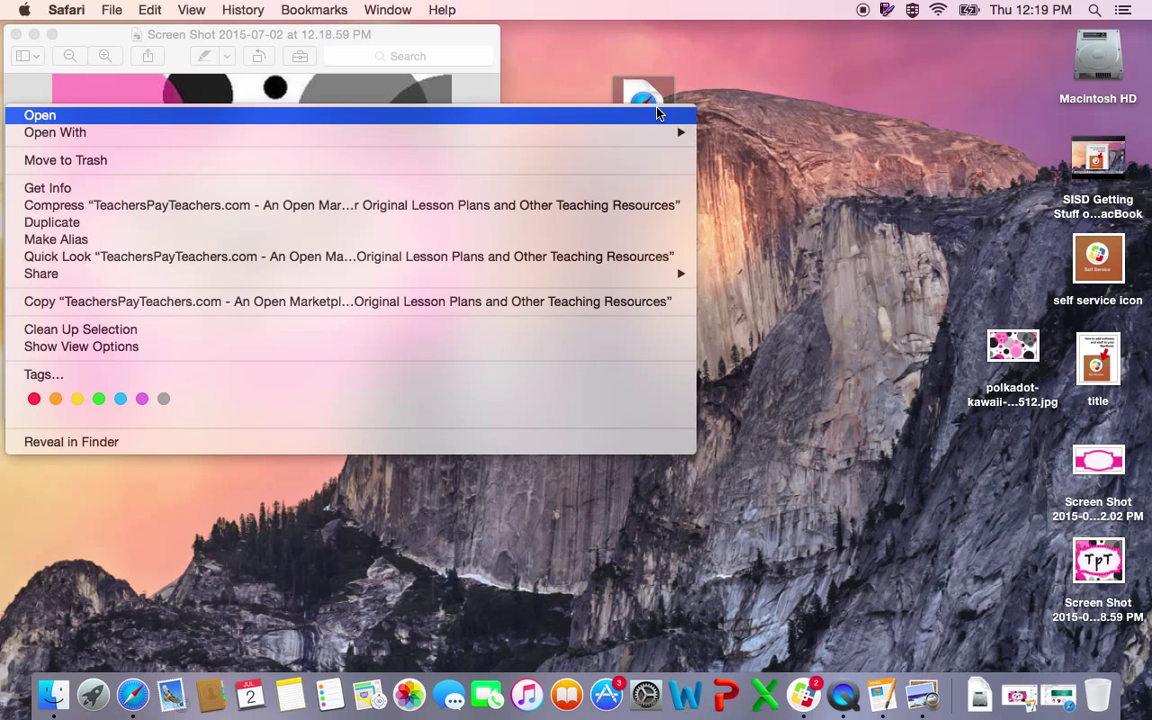
pyautogui.click(638, 188)
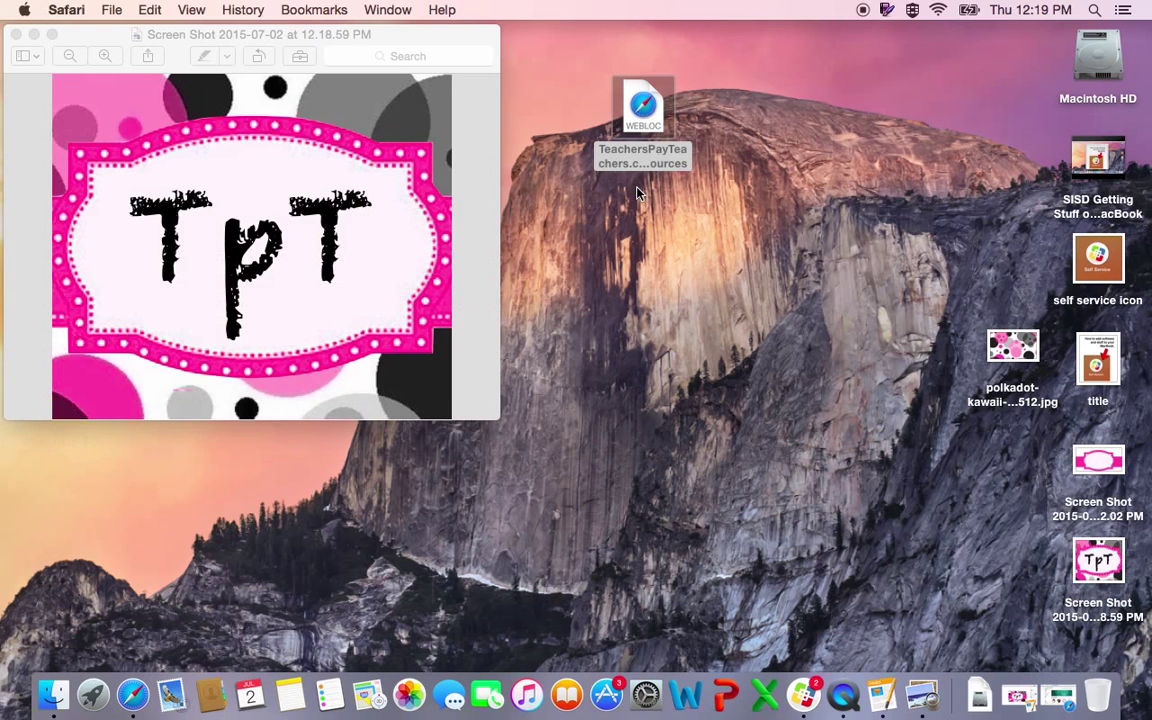
pyautogui.moveTo(171, 37); pyautogui.dragTo(764, 51)
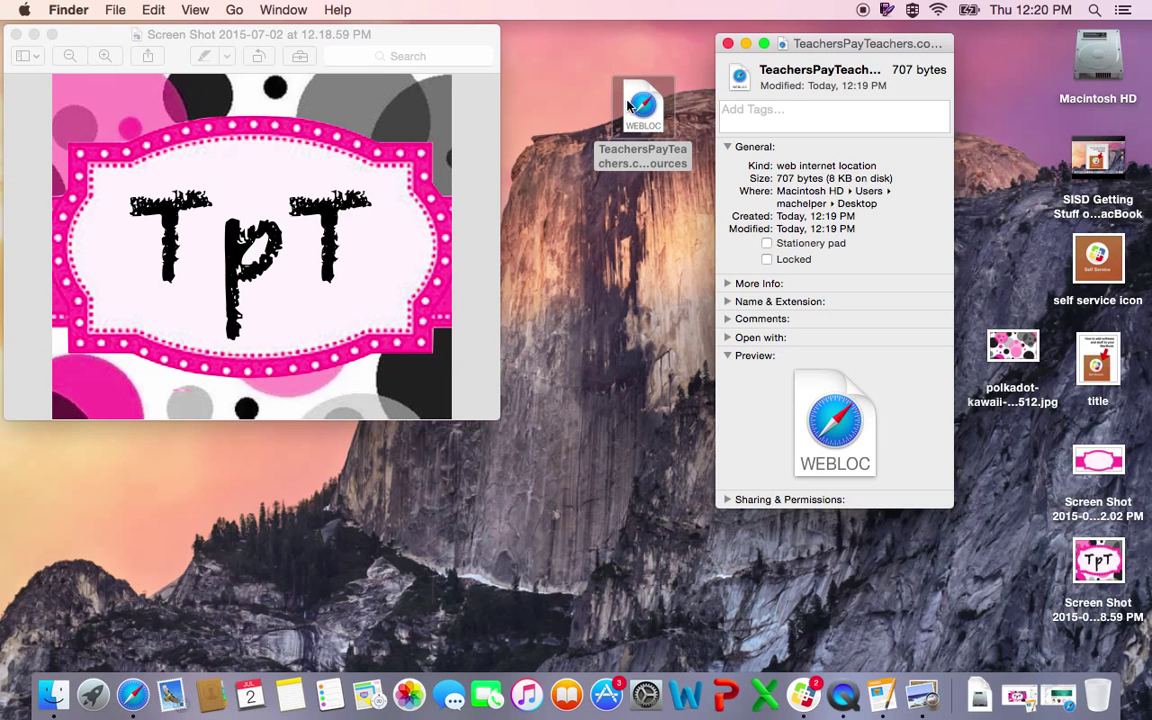
# Select the entire TpT image in Preview with Edit > Select All.
pyautogui.click(408, 38)
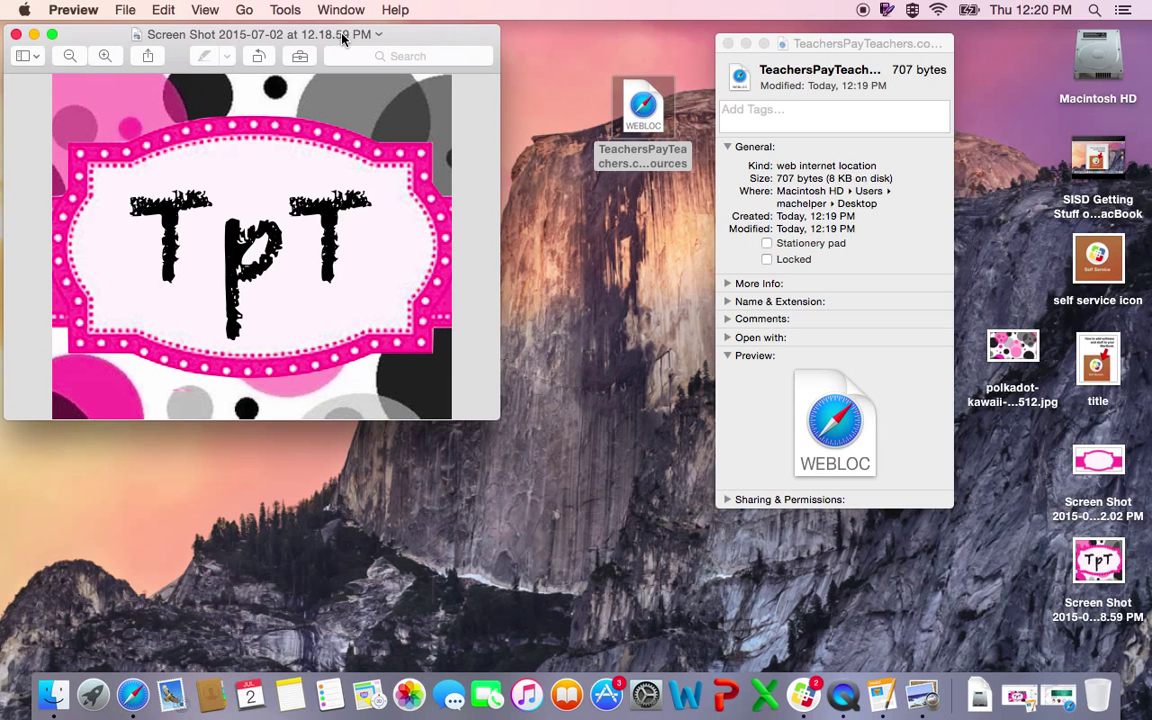
pyautogui.click(165, 11)
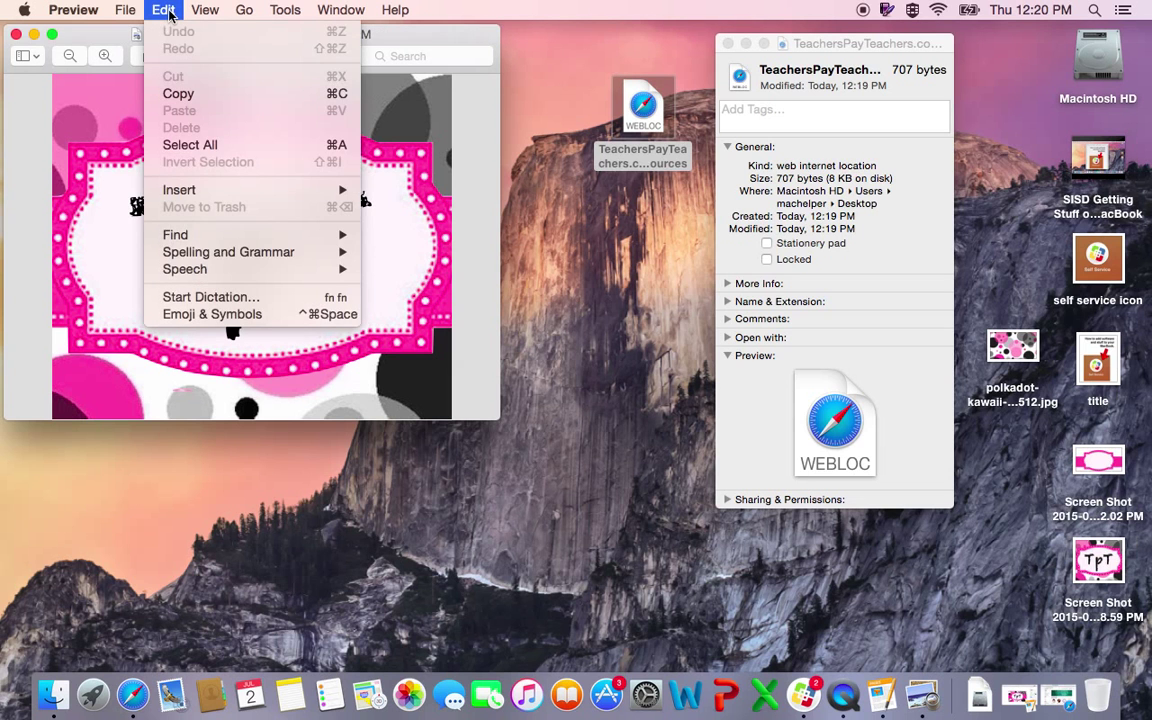
pyautogui.click(190, 144)
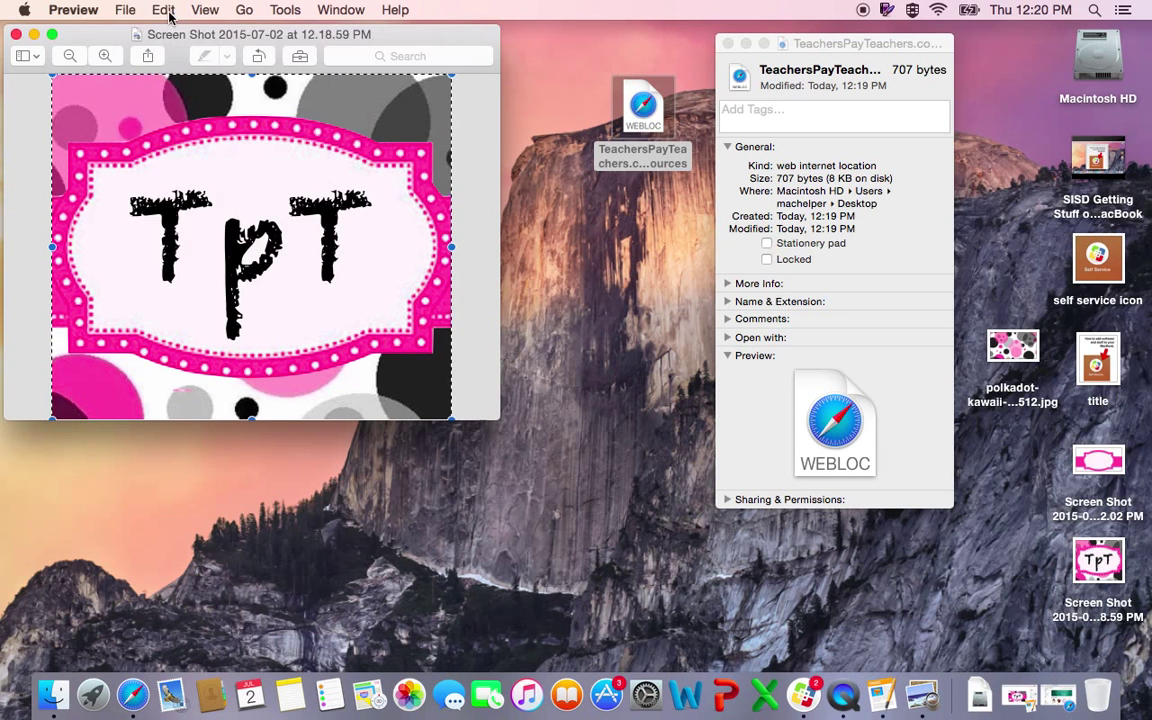
# Copy the TpT image in Preview and return to the webloc's Info window.
pyautogui.click(168, 12)
pyautogui.click(183, 93)
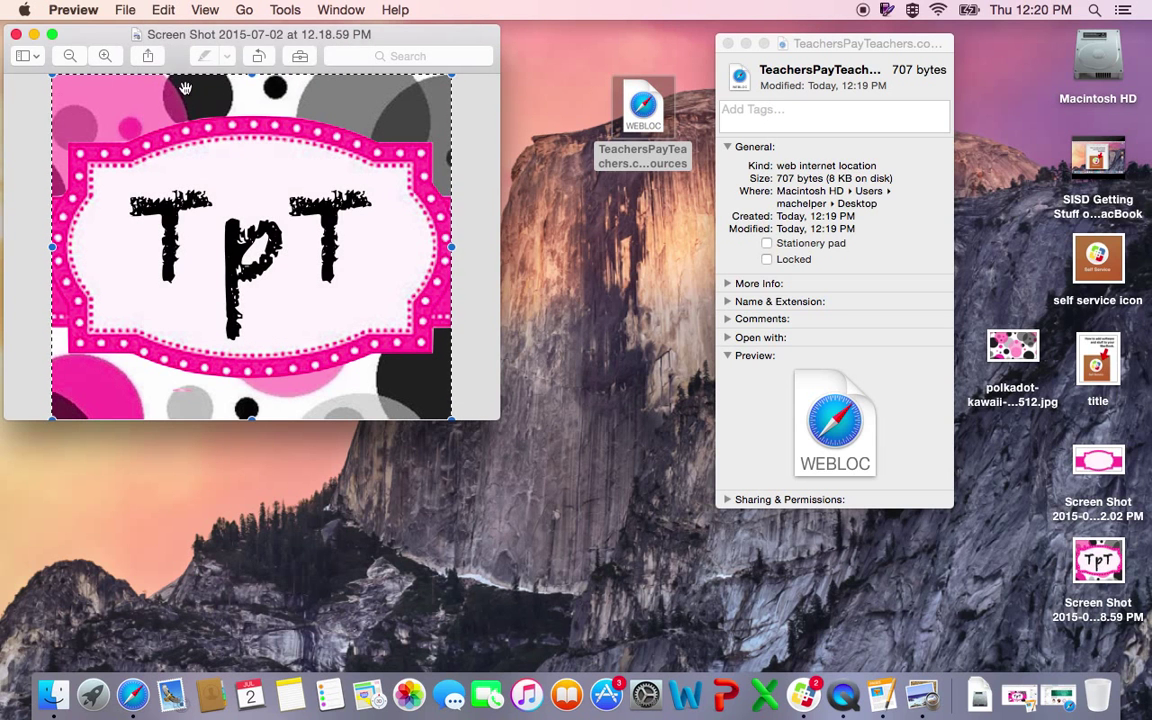
pyautogui.click(741, 85)
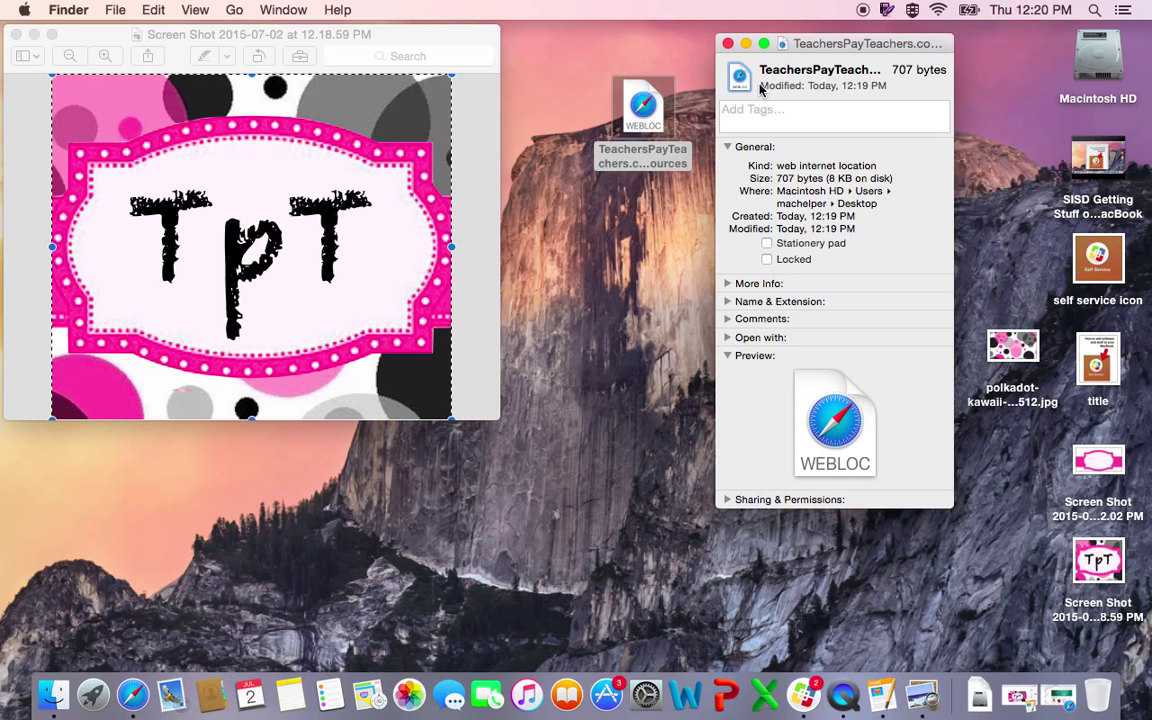
pyautogui.click(630, 88)
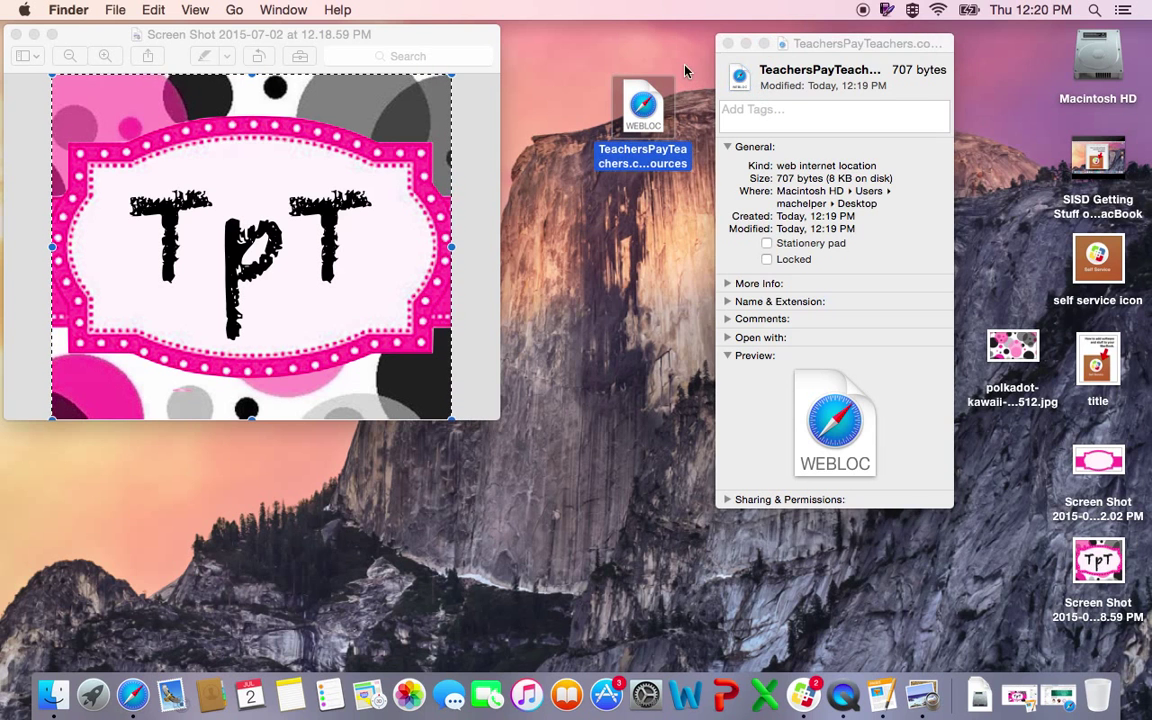
pyautogui.click(745, 83)
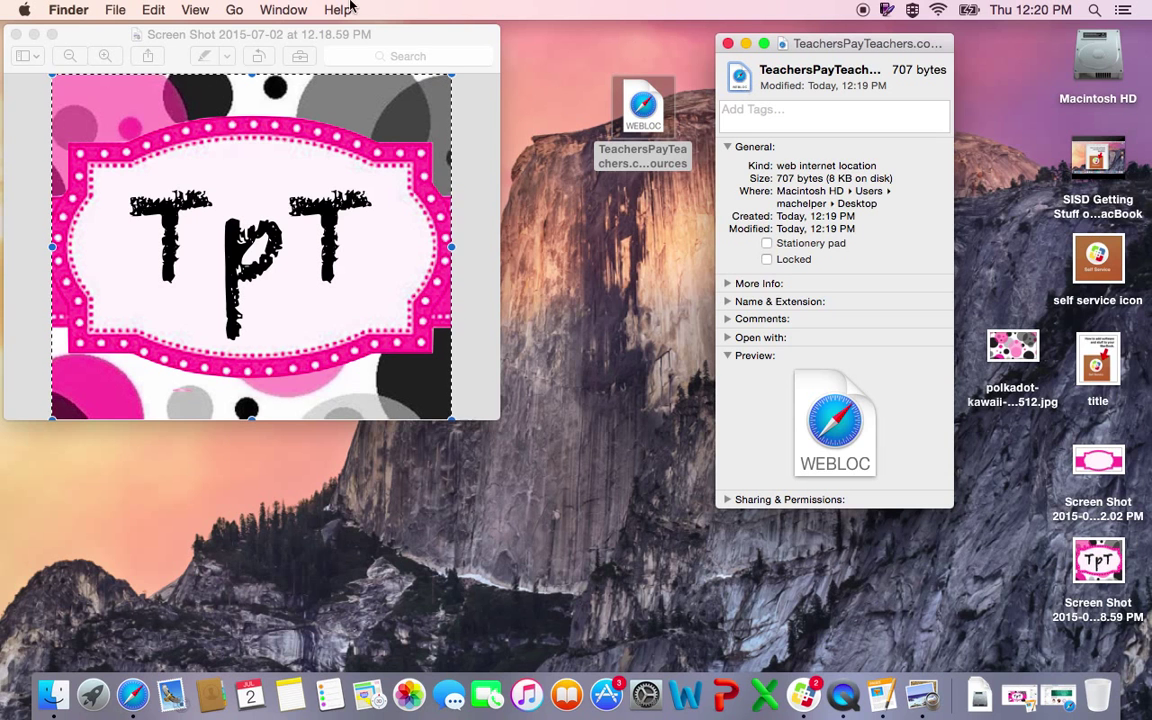
# Paste the TpT image as the webloc's icon, then undo the change.
pyautogui.click(163, 12)
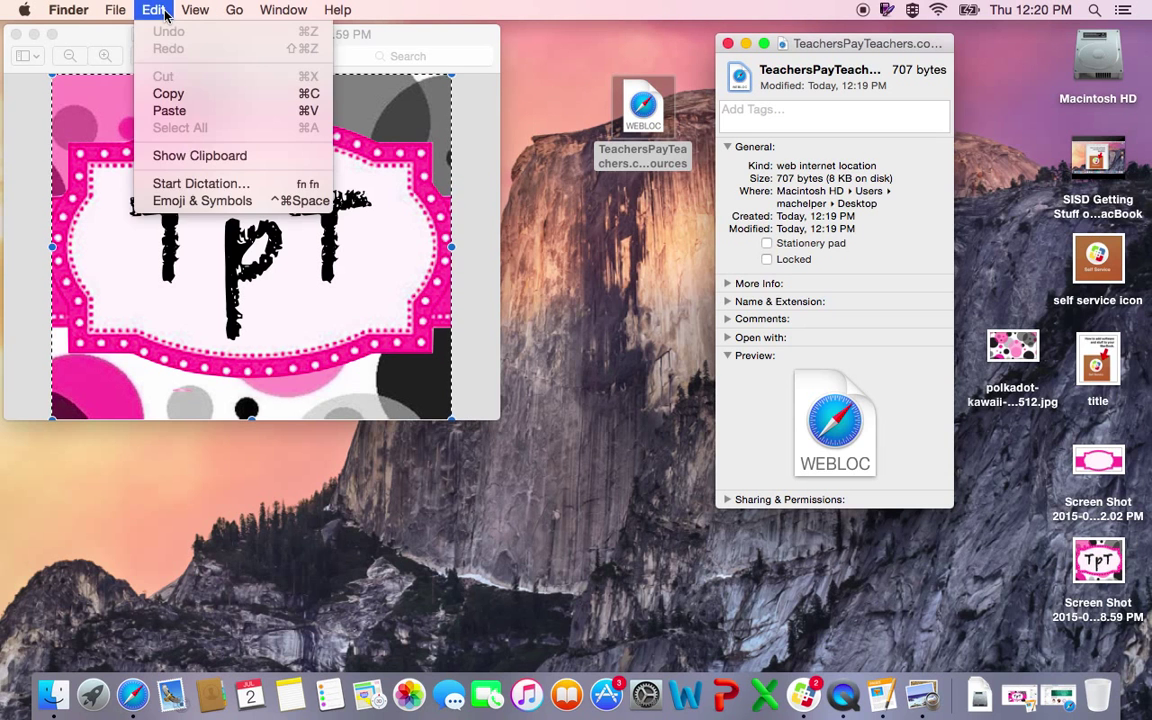
pyautogui.click(172, 111)
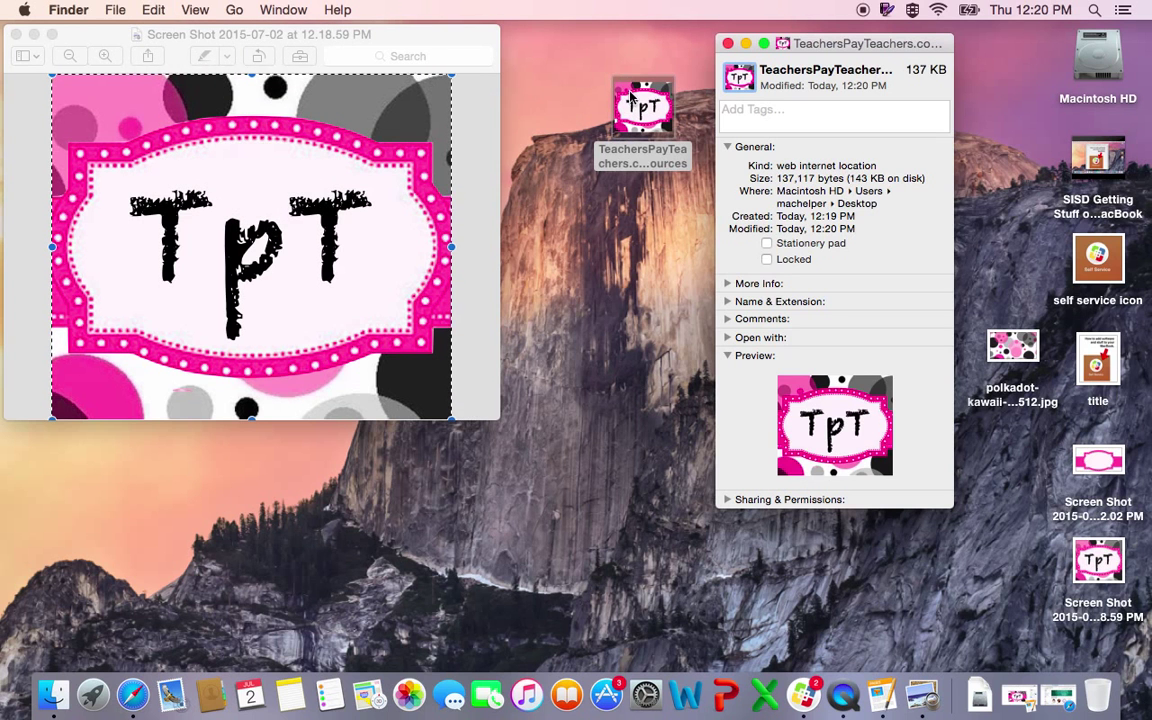
pyautogui.press('BackSpace')
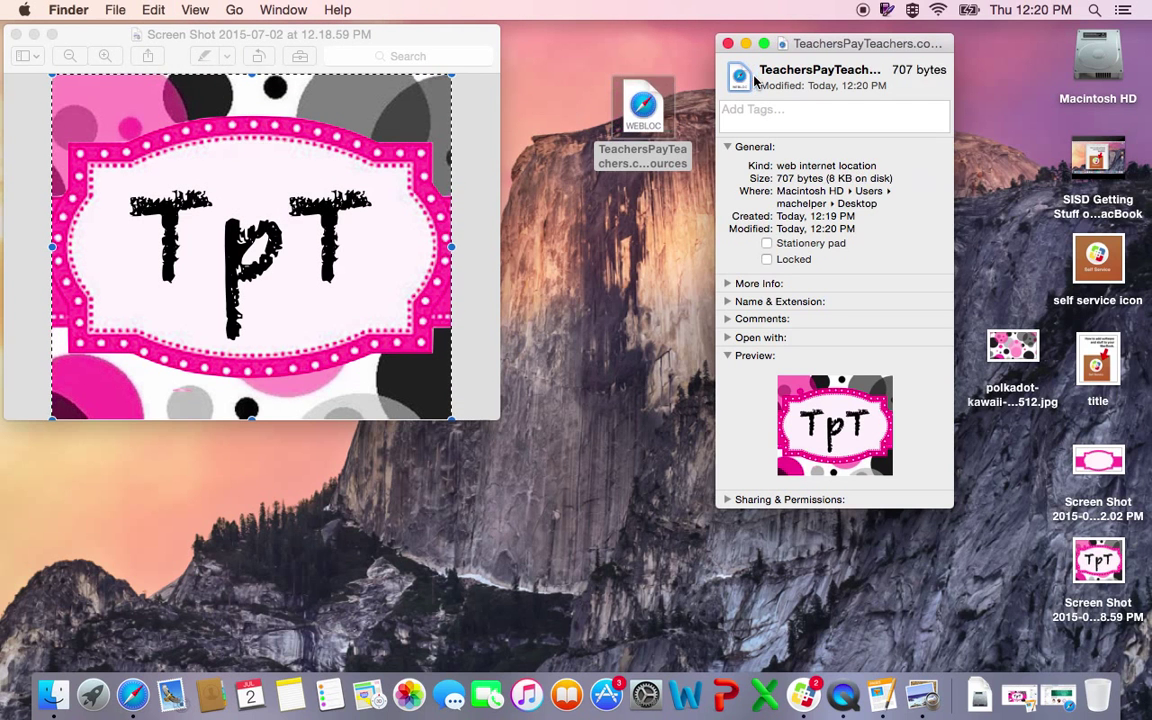
# Select and copy the entire pink TpT image in Preview.
pyautogui.click(462, 43)
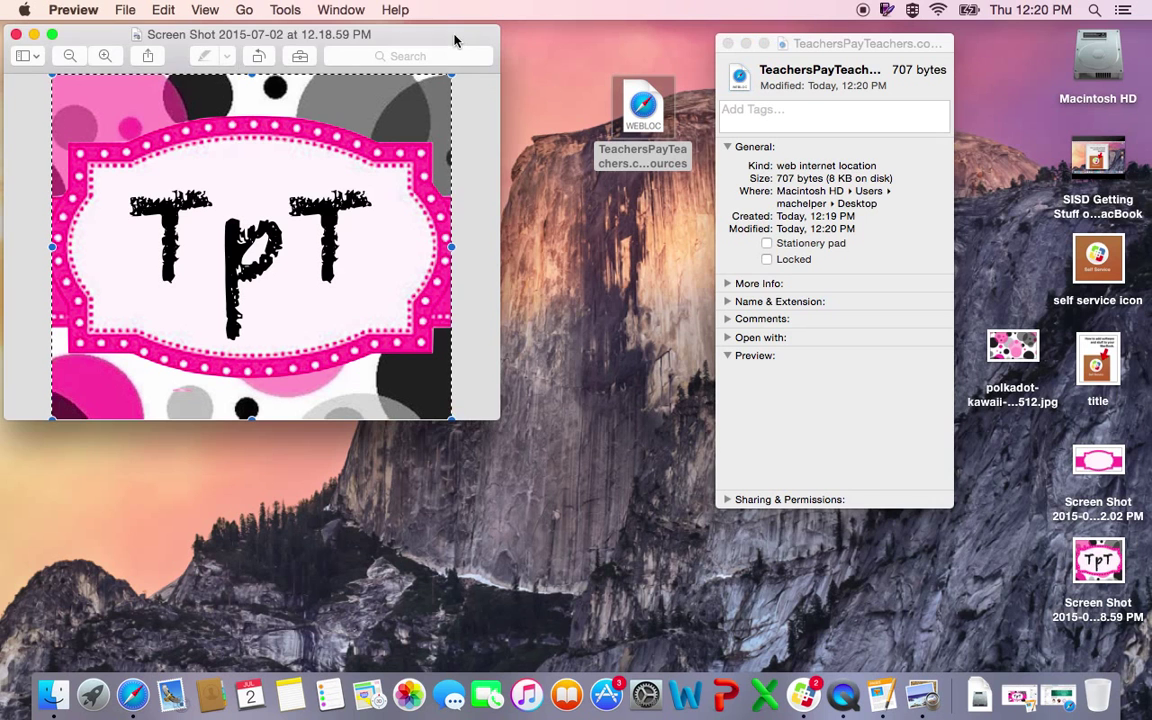
pyautogui.click(164, 12)
pyautogui.click(190, 144)
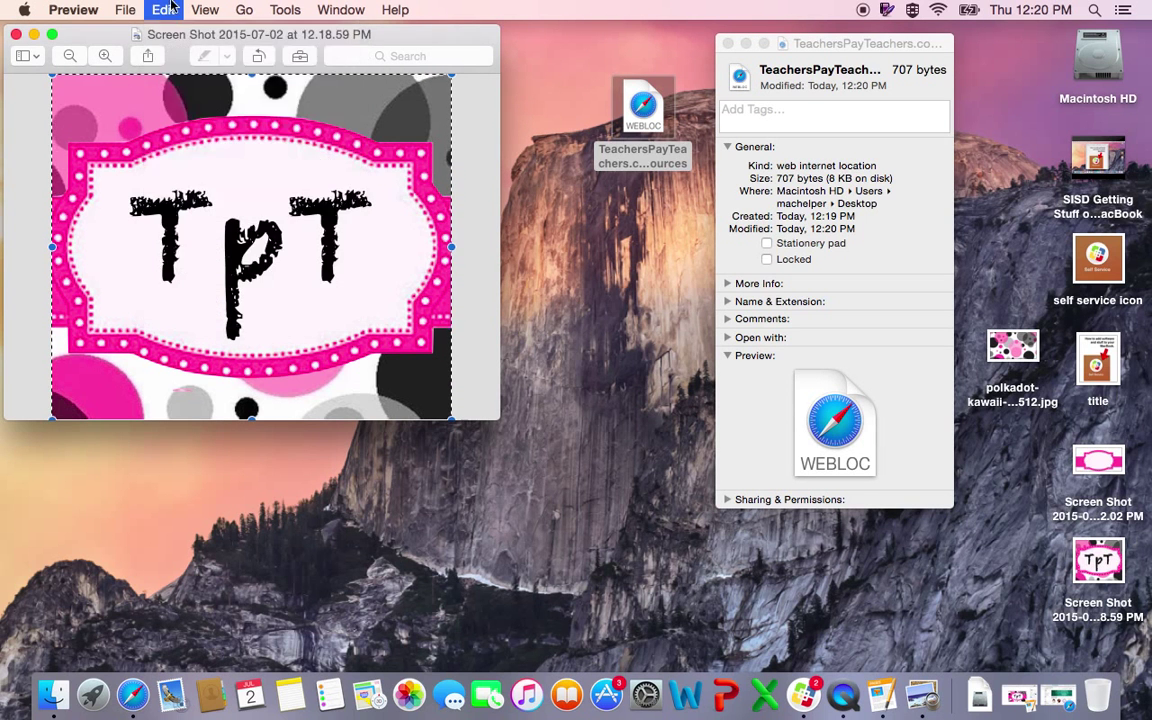
pyautogui.click(164, 10)
pyautogui.click(178, 93)
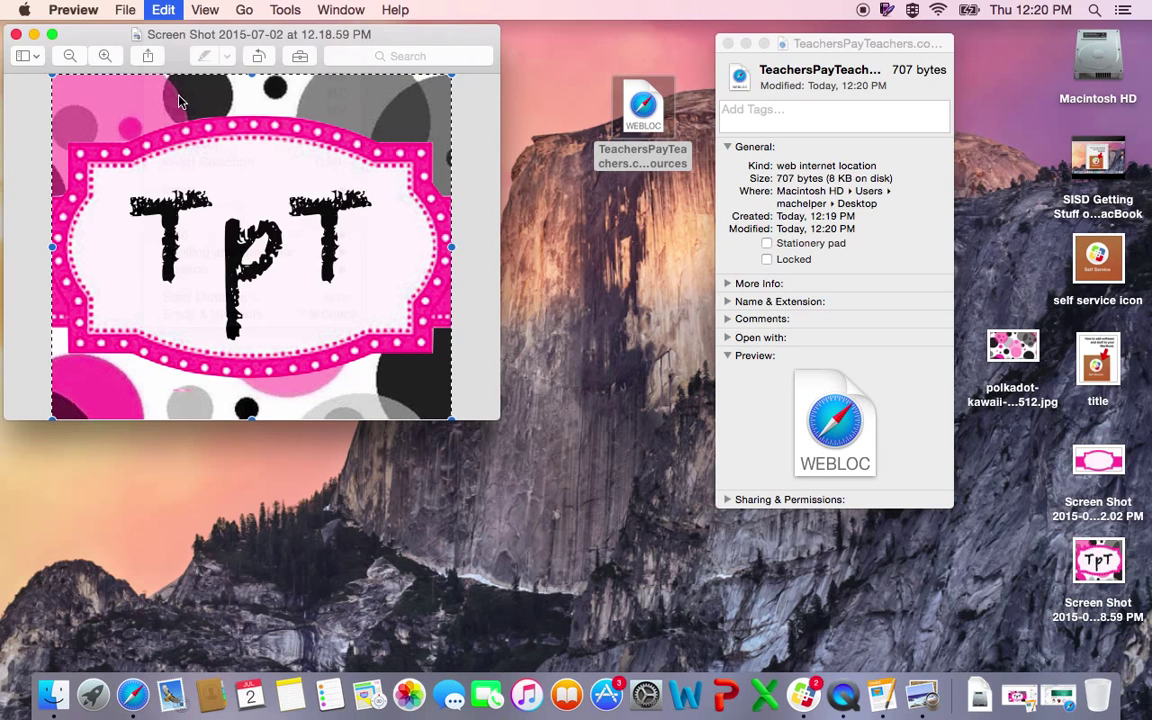
# Paste the TpT image as the Teachers Pay Teachers shortcut's icon and move it beside the other icons.
pyautogui.click(838, 87)
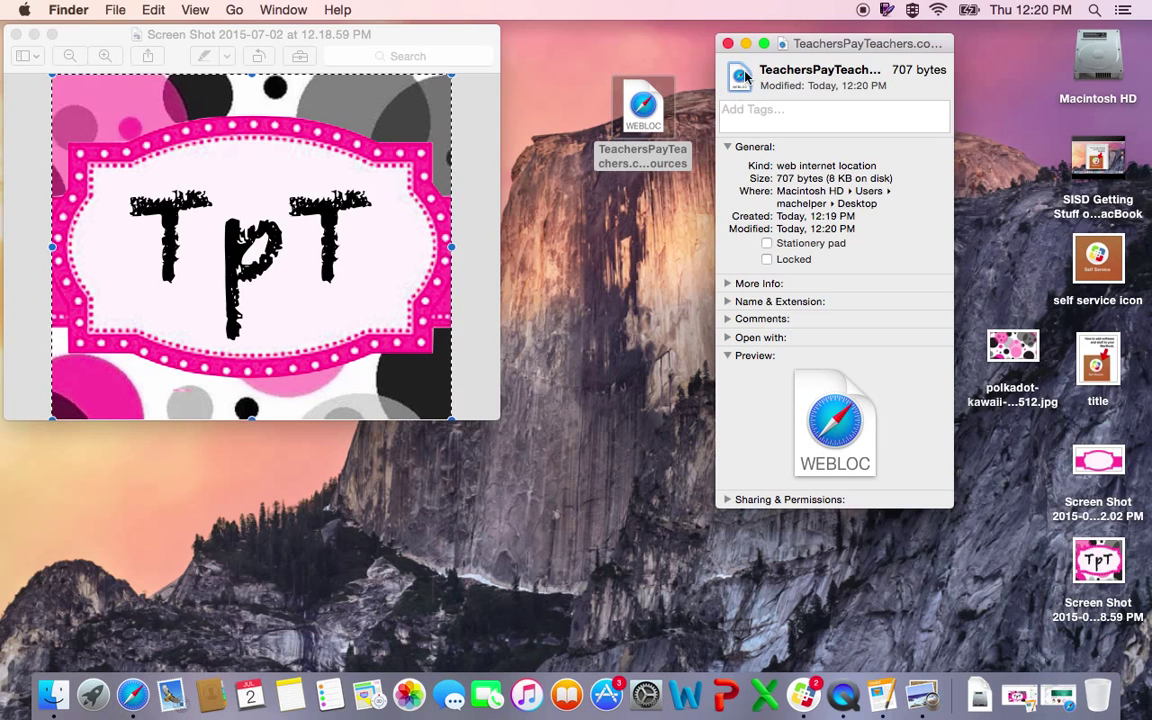
pyautogui.click(150, 12)
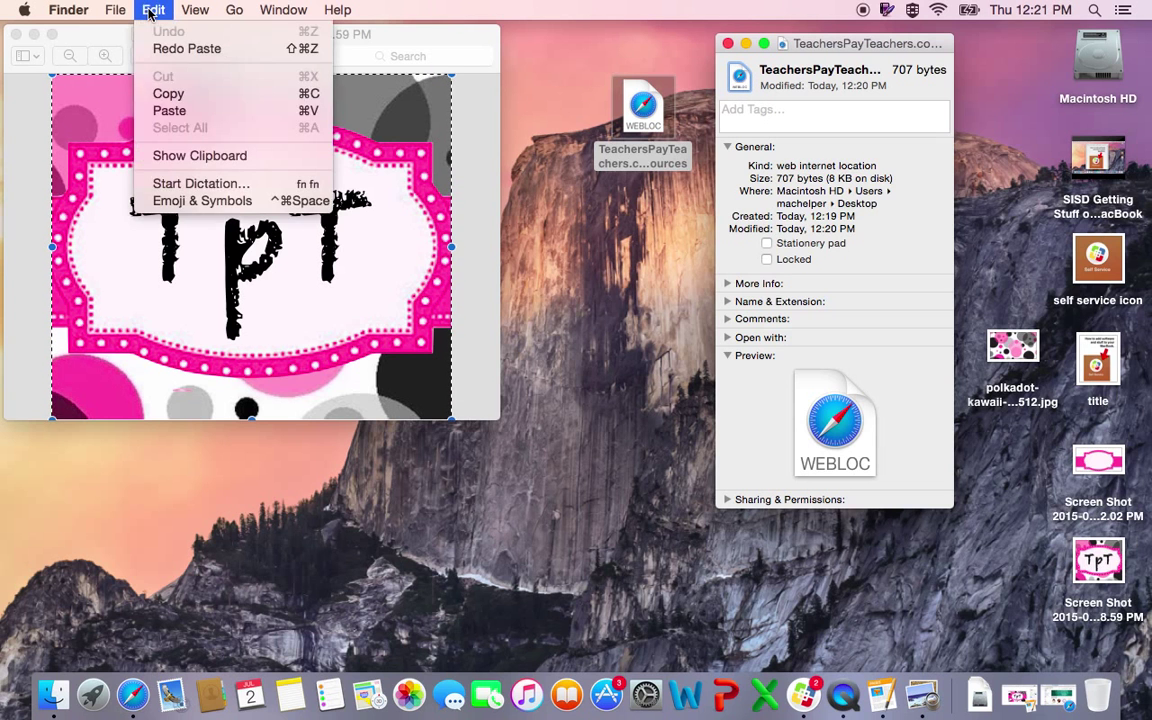
pyautogui.click(162, 111)
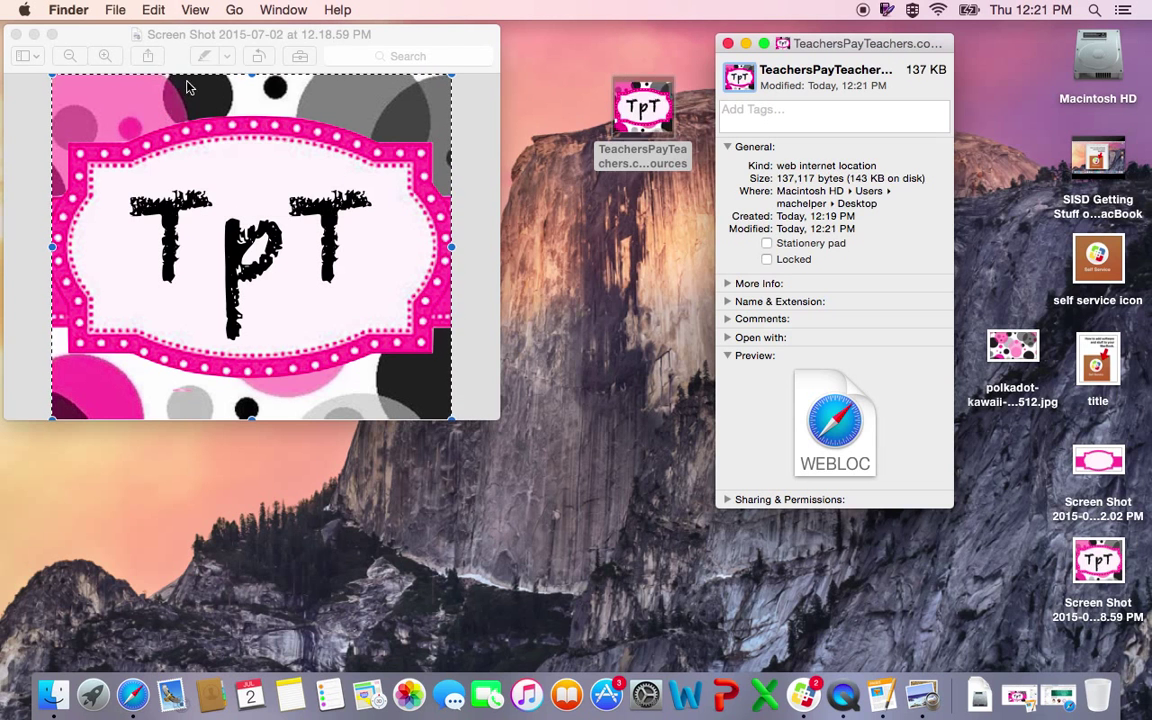
pyautogui.click(728, 43)
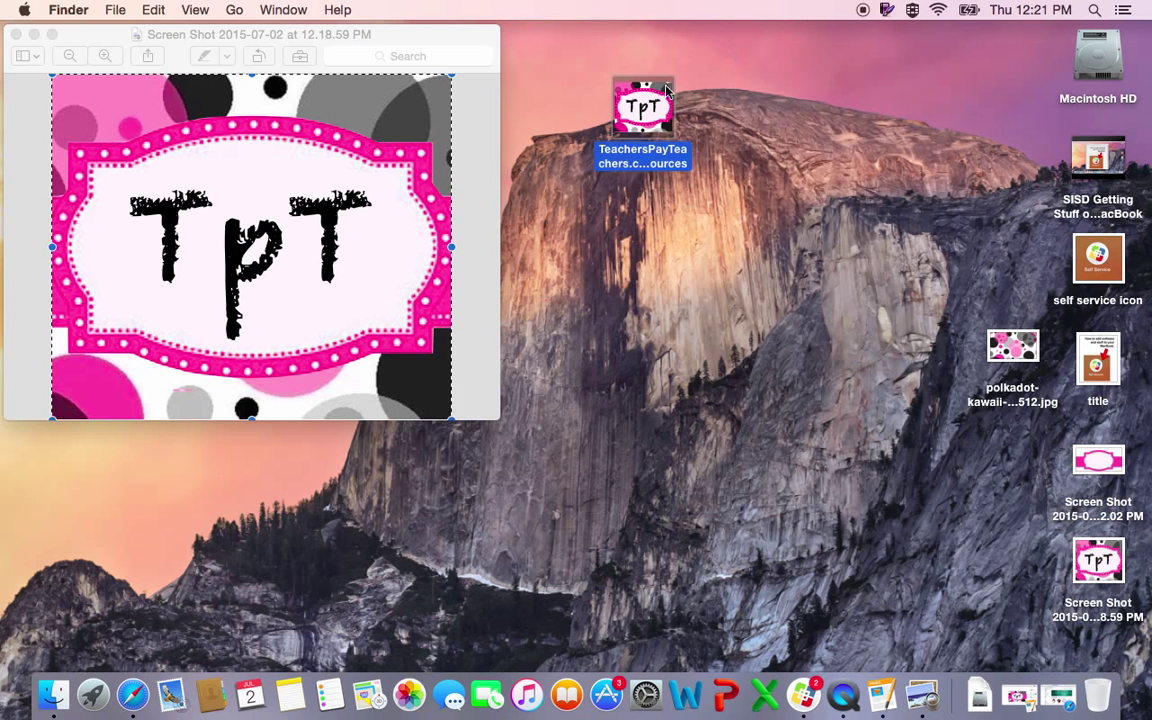
pyautogui.moveTo(666, 90); pyautogui.dragTo(973, 145)
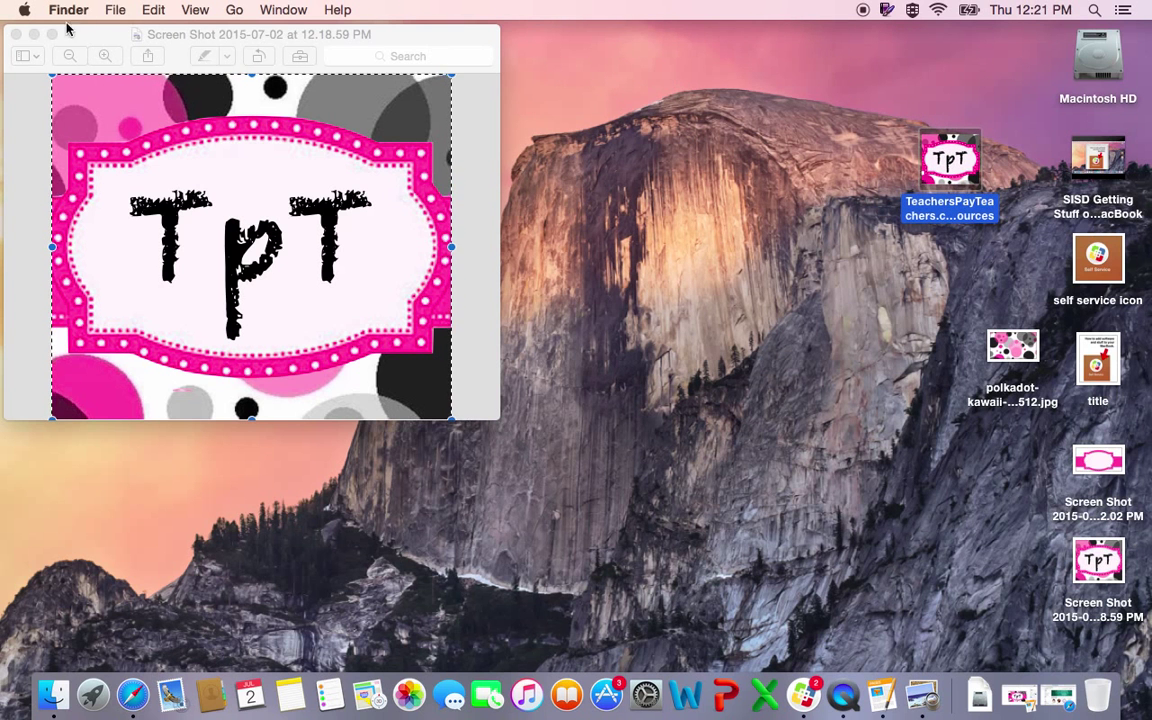
# Quit Safari, discarding the unfinished YouTube page, then check the TpT shortcut opens Teachers Pay Teachers.
pyautogui.click(15, 35)
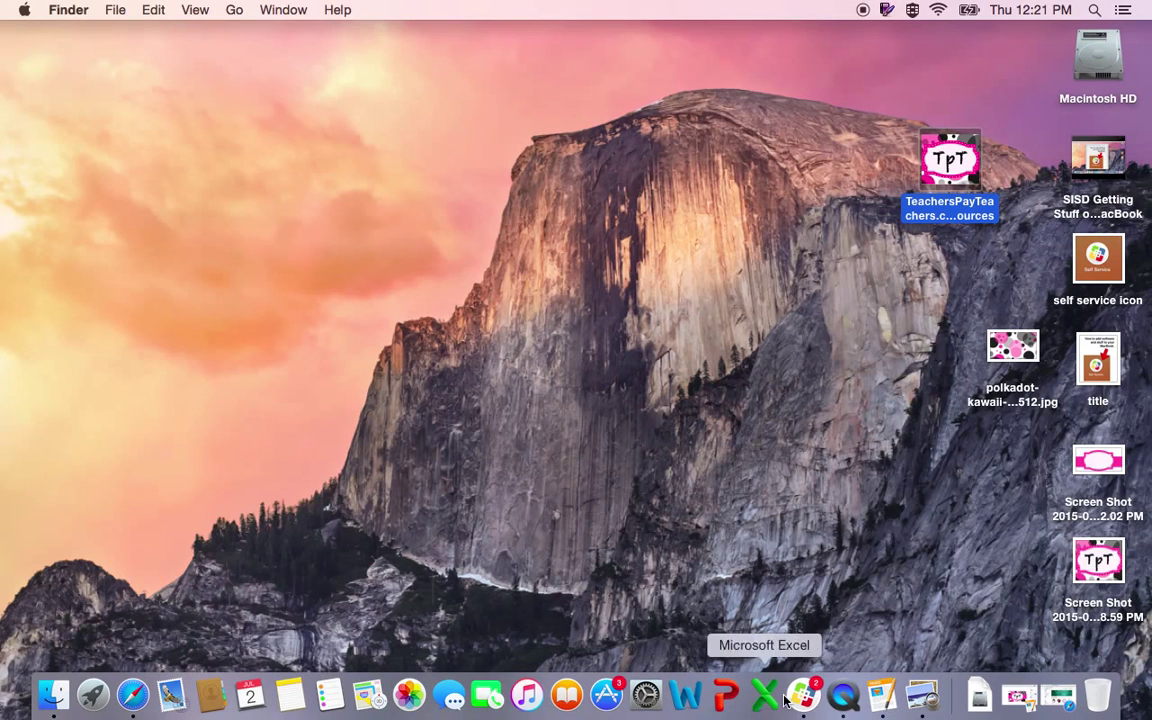
pyautogui.rightClick(132, 700)
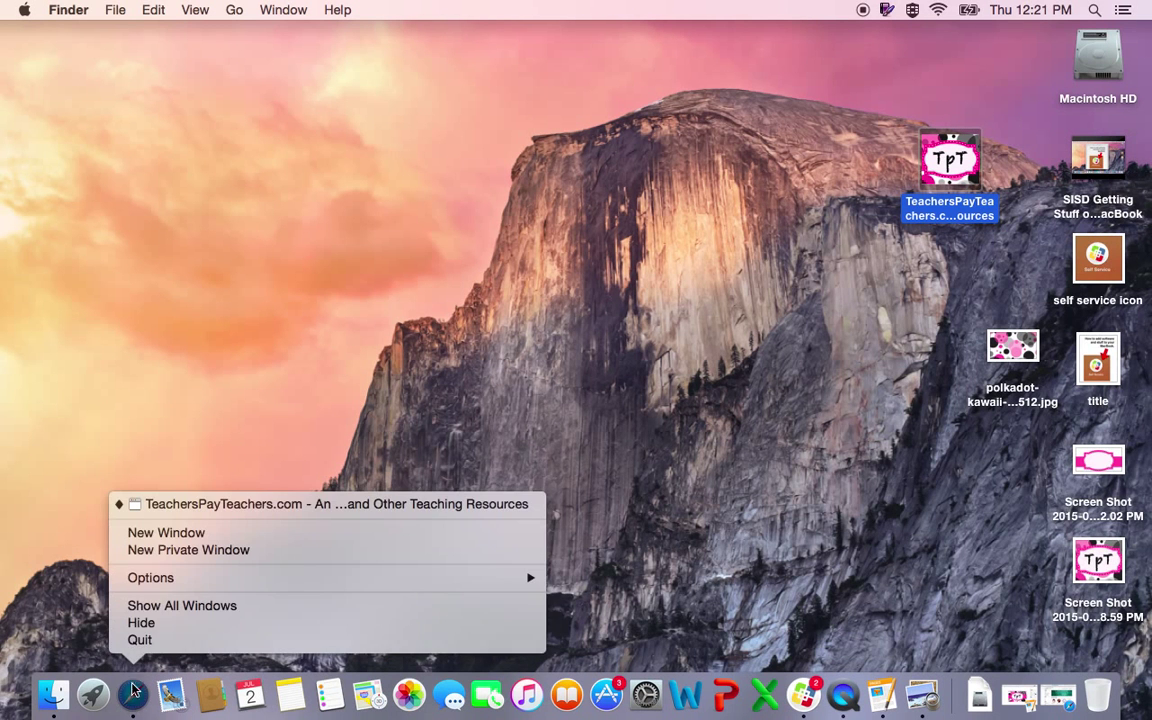
pyautogui.click(140, 640)
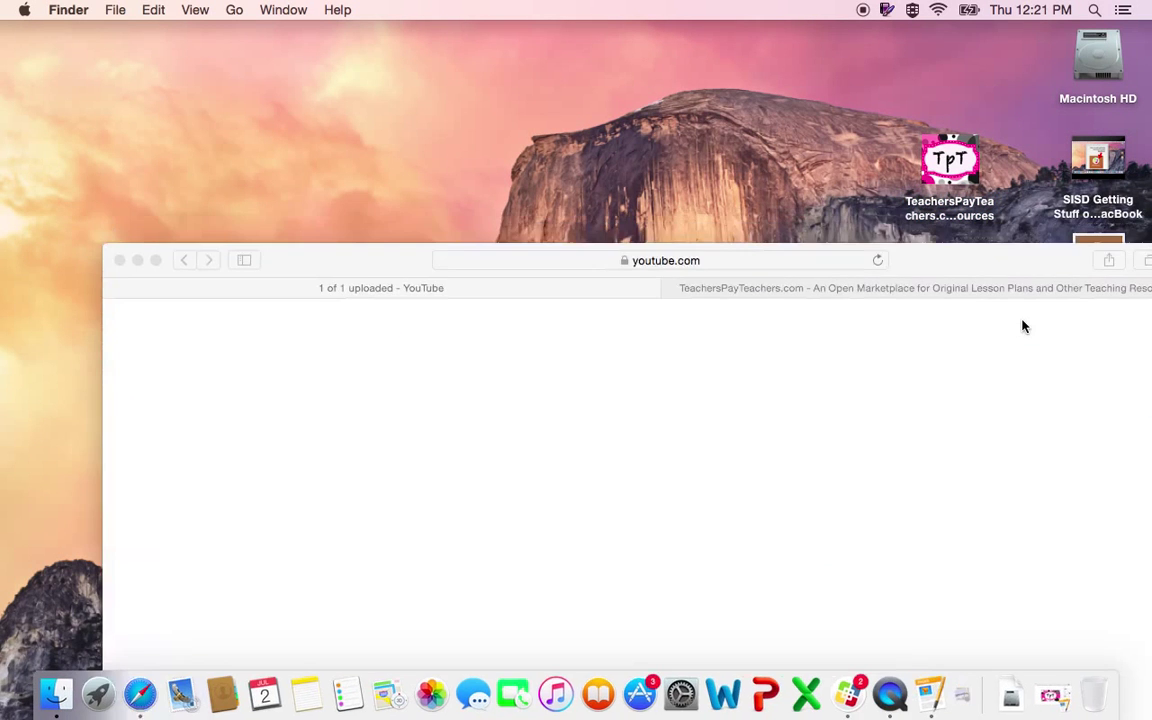
pyautogui.click(673, 278)
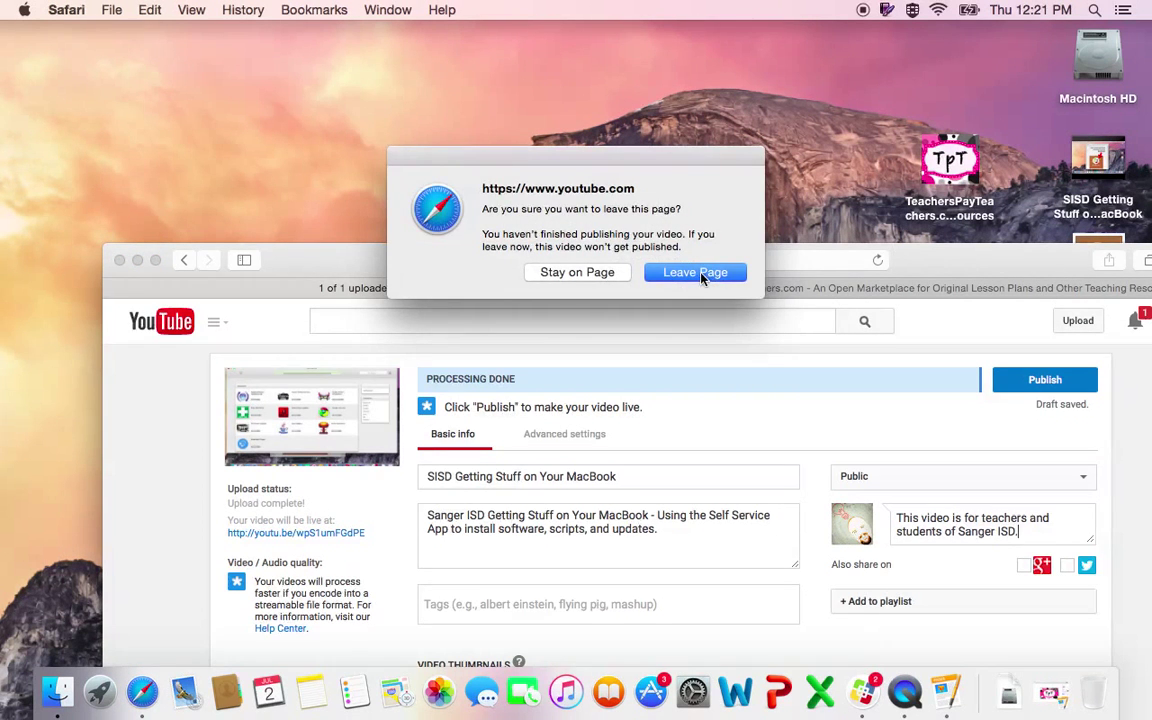
pyautogui.click(697, 273)
pyautogui.doubleClick(955, 175)
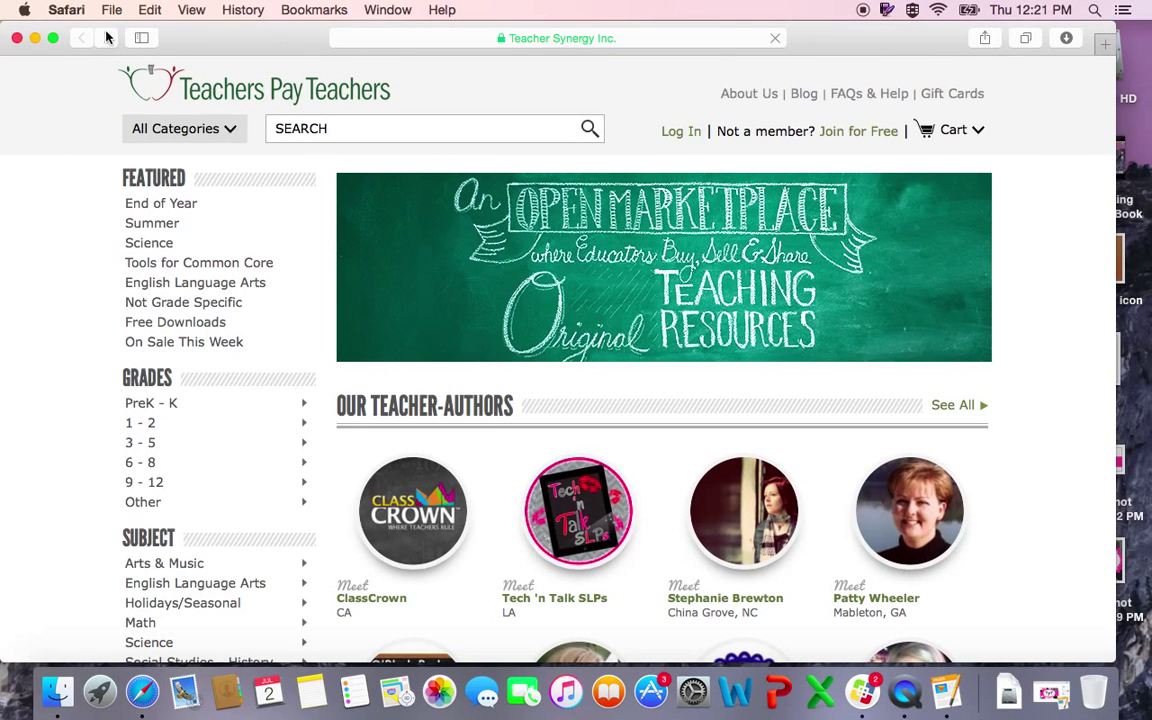
pyautogui.click(17, 38)
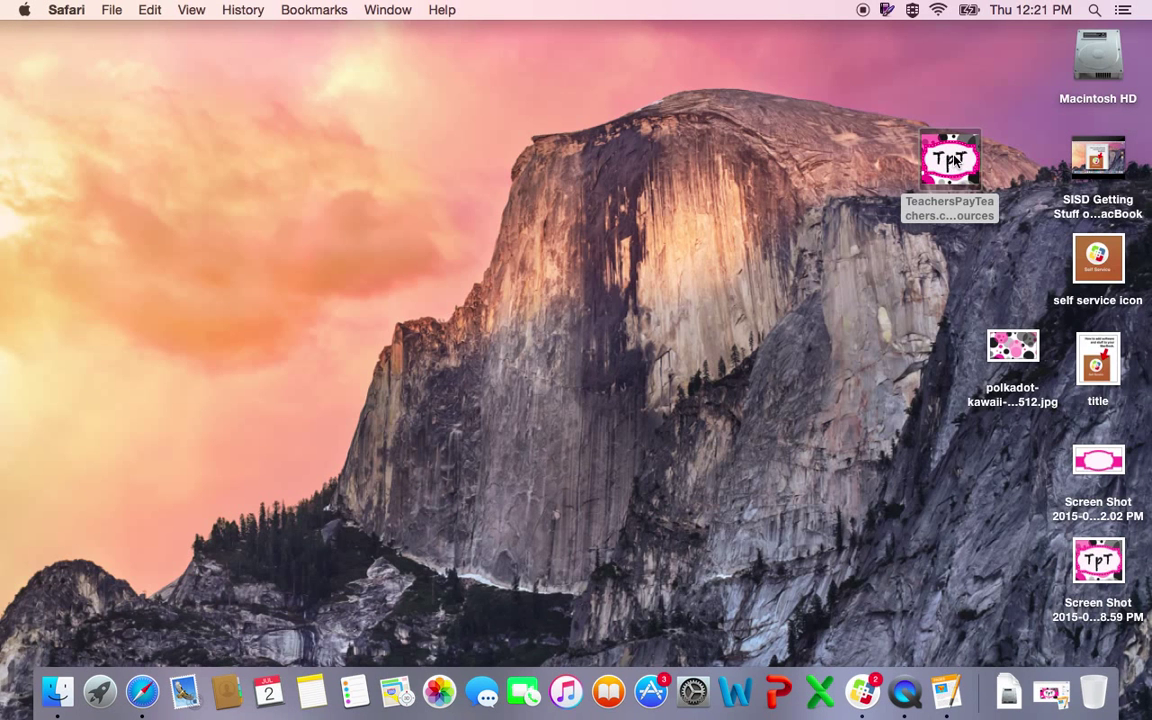
# Make a desktop folder 'Teachers Pay Teachers Stuff', move it higher, and show its Get Info window.
pyautogui.click(797, 280)
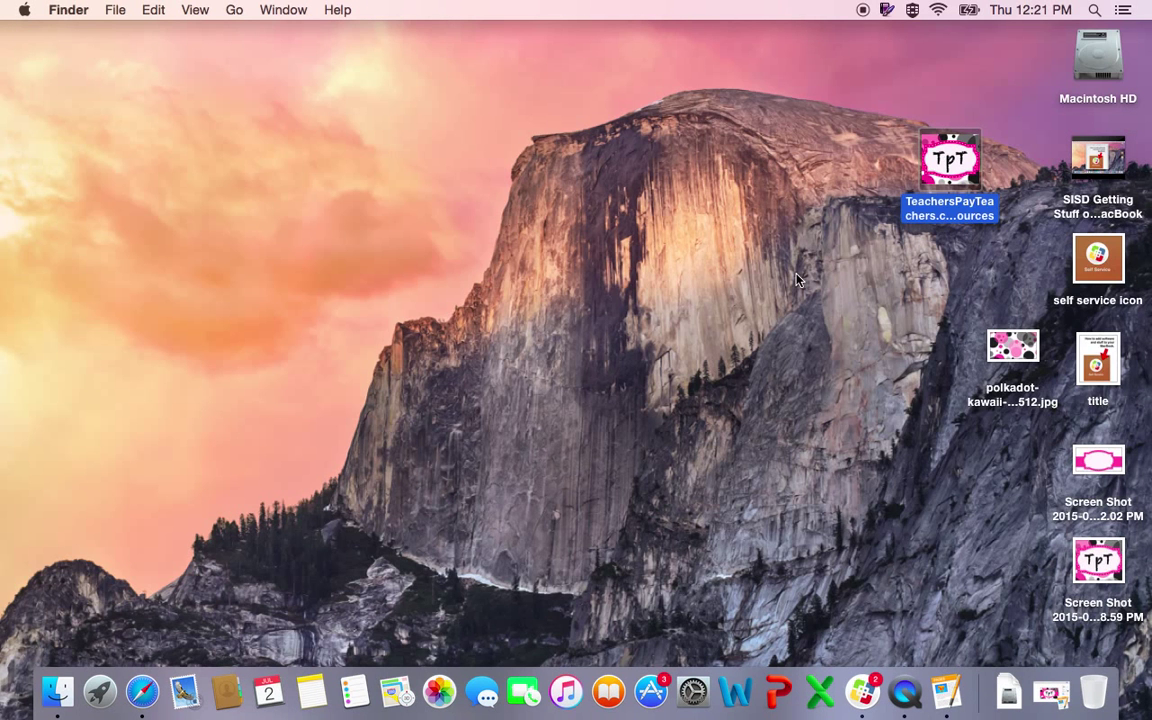
pyautogui.rightClick(797, 280)
pyautogui.click(802, 282)
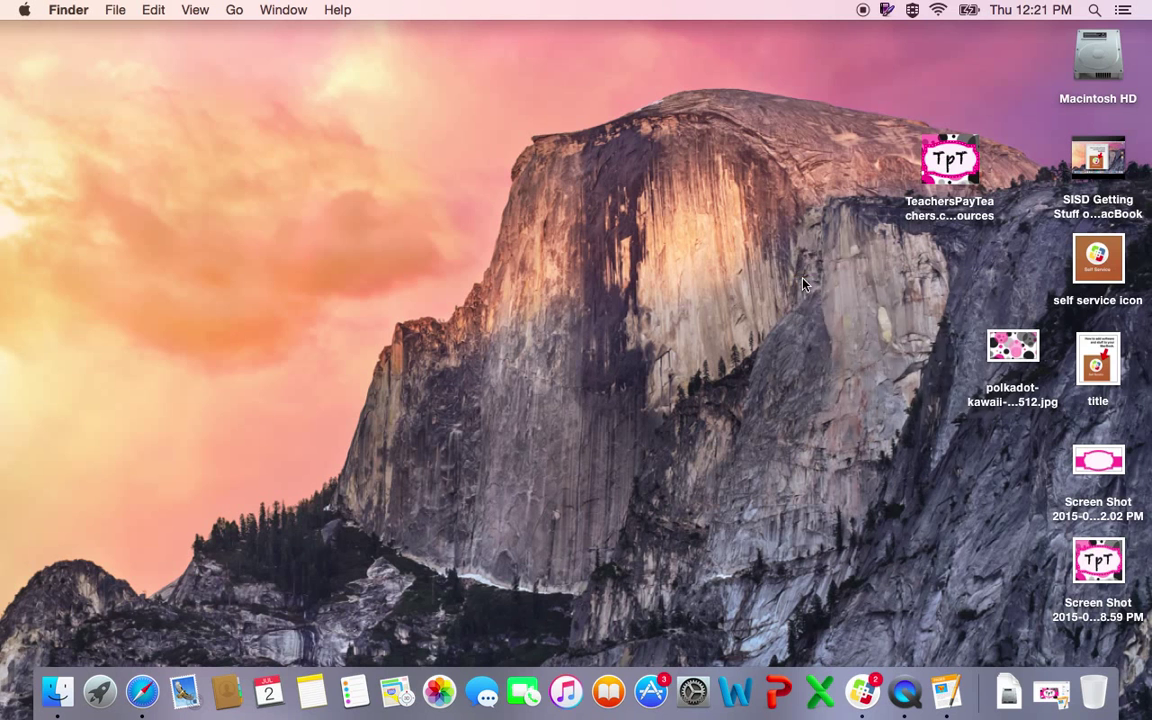
pyautogui.write('Teach')
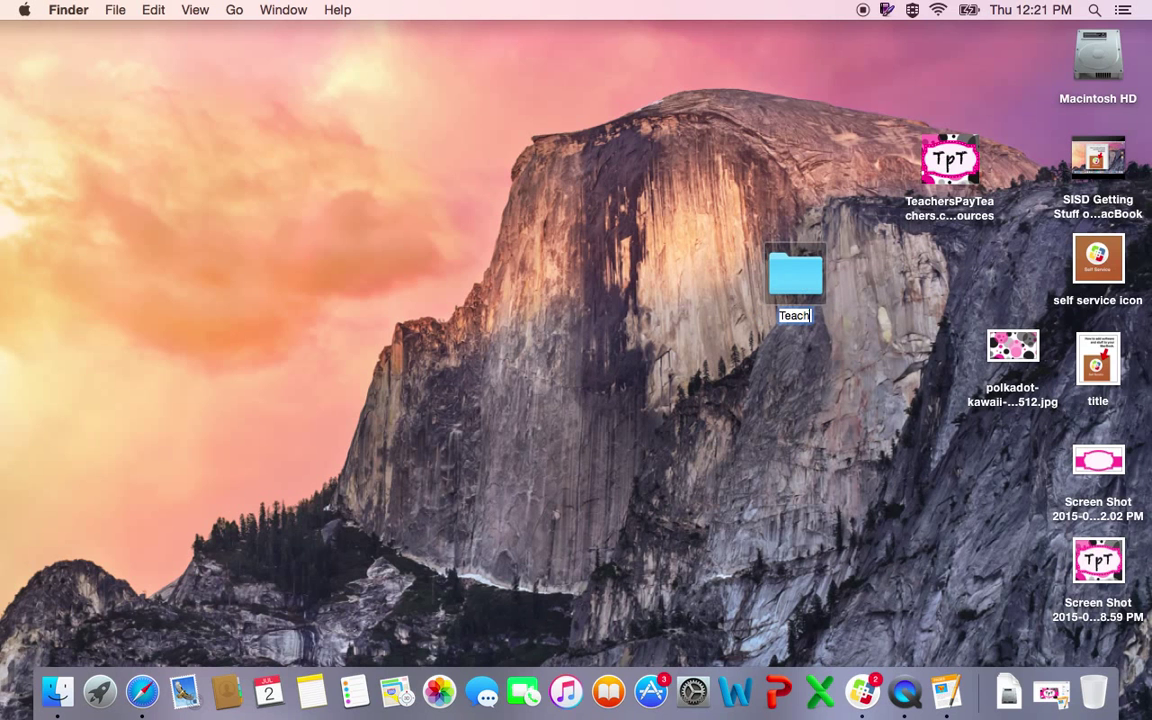
pyautogui.write('ers Pay Te')
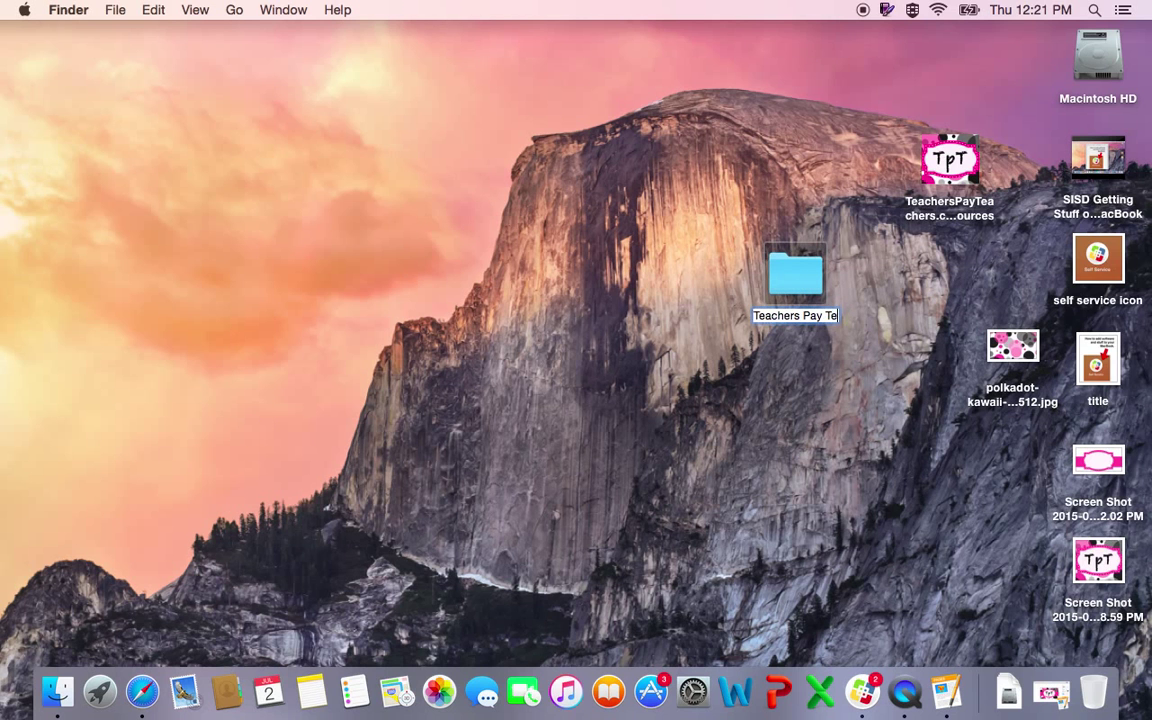
pyautogui.write('achers Stuff')
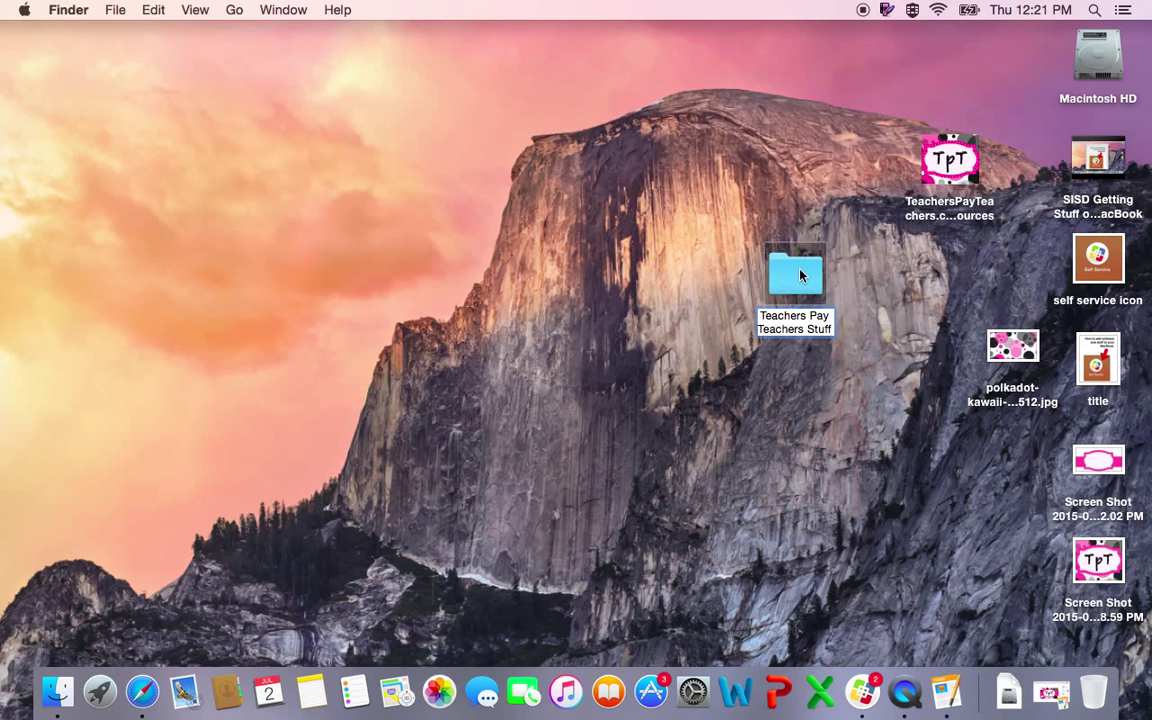
pyautogui.moveTo(800, 276); pyautogui.dragTo(683, 126)
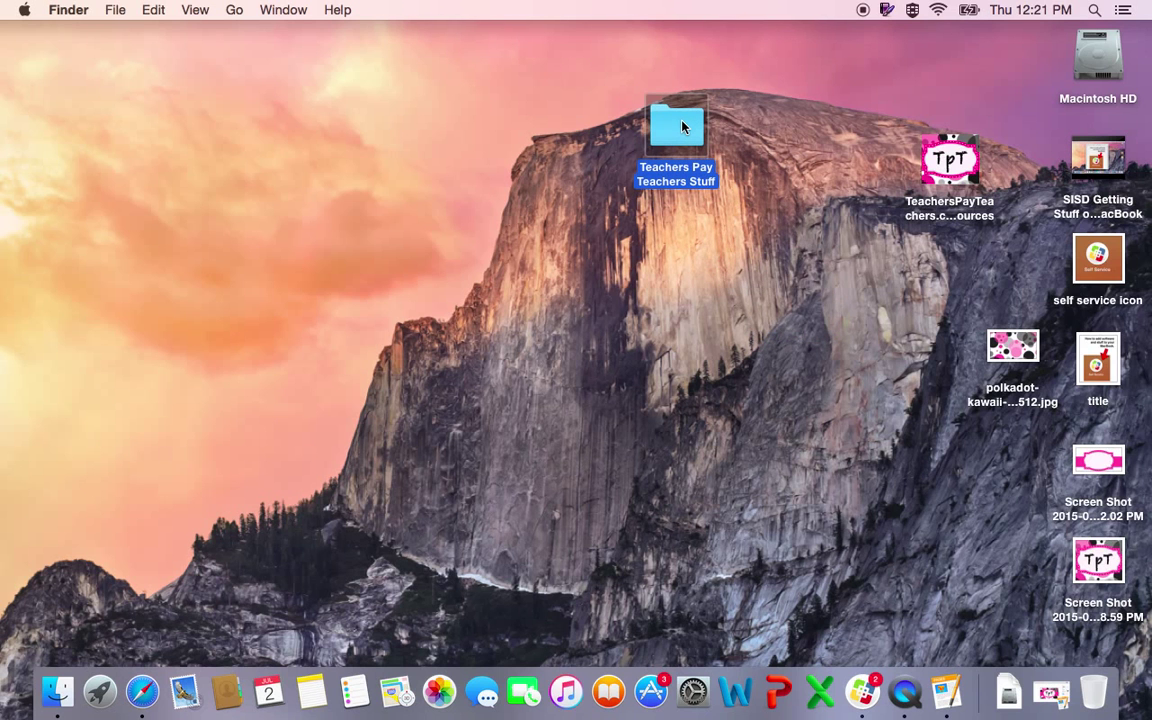
pyautogui.rightClick(682, 125)
pyautogui.click(712, 179)
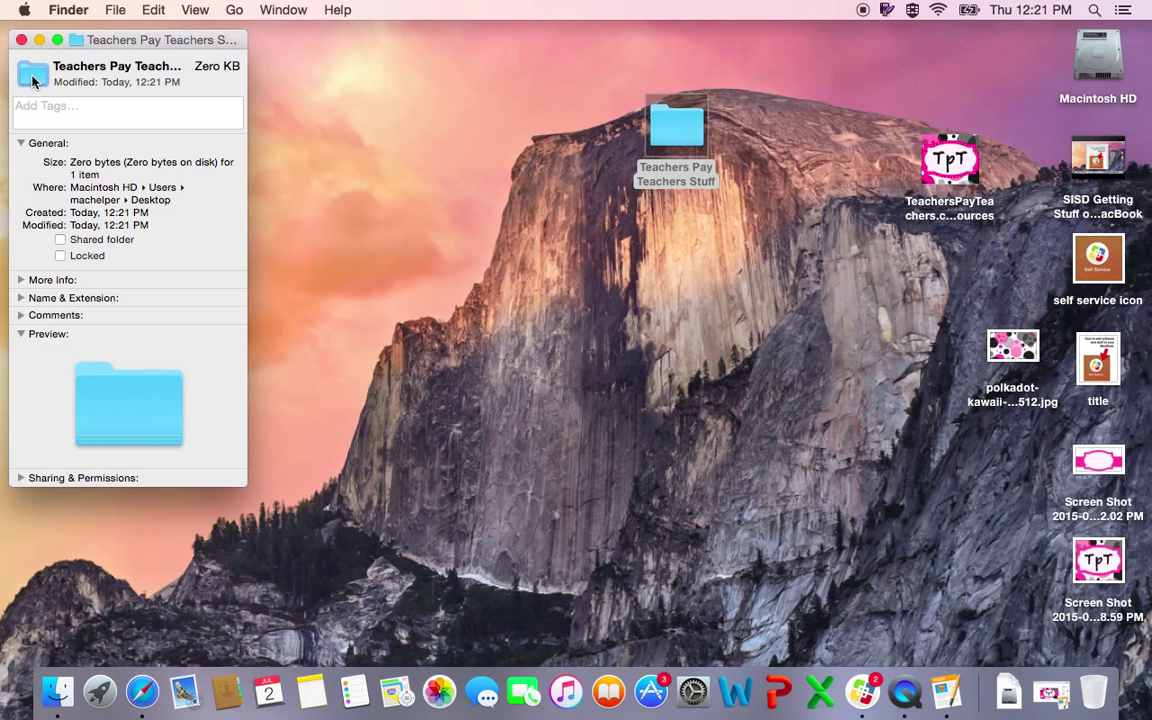
# Open the TpT screenshot in Preview and copy the whole image.
pyautogui.doubleClick(1098, 562)
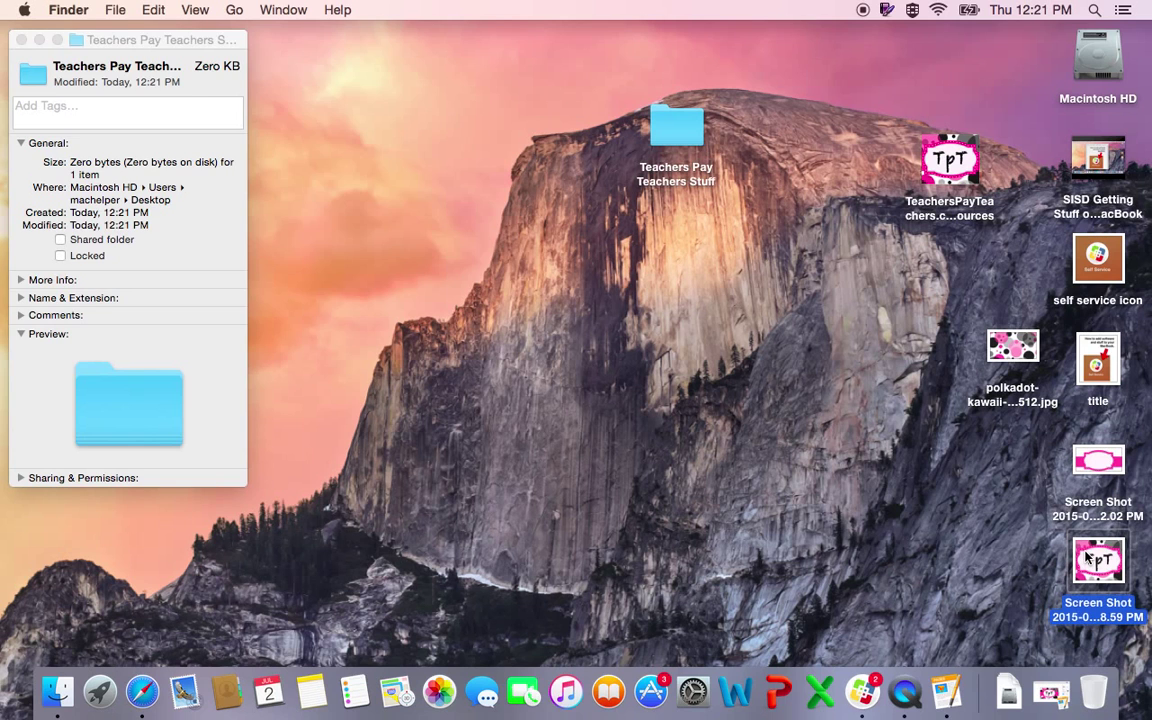
pyautogui.moveTo(388, 34); pyautogui.dragTo(669, 90)
pyautogui.click(161, 12)
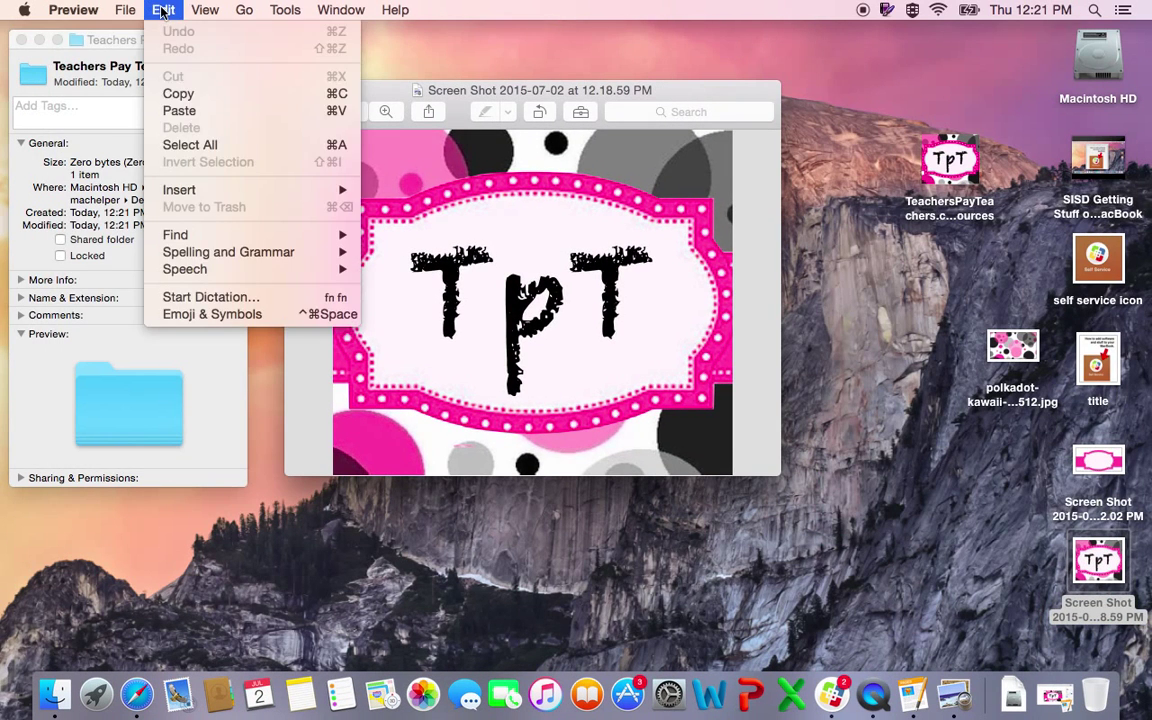
pyautogui.click(172, 137)
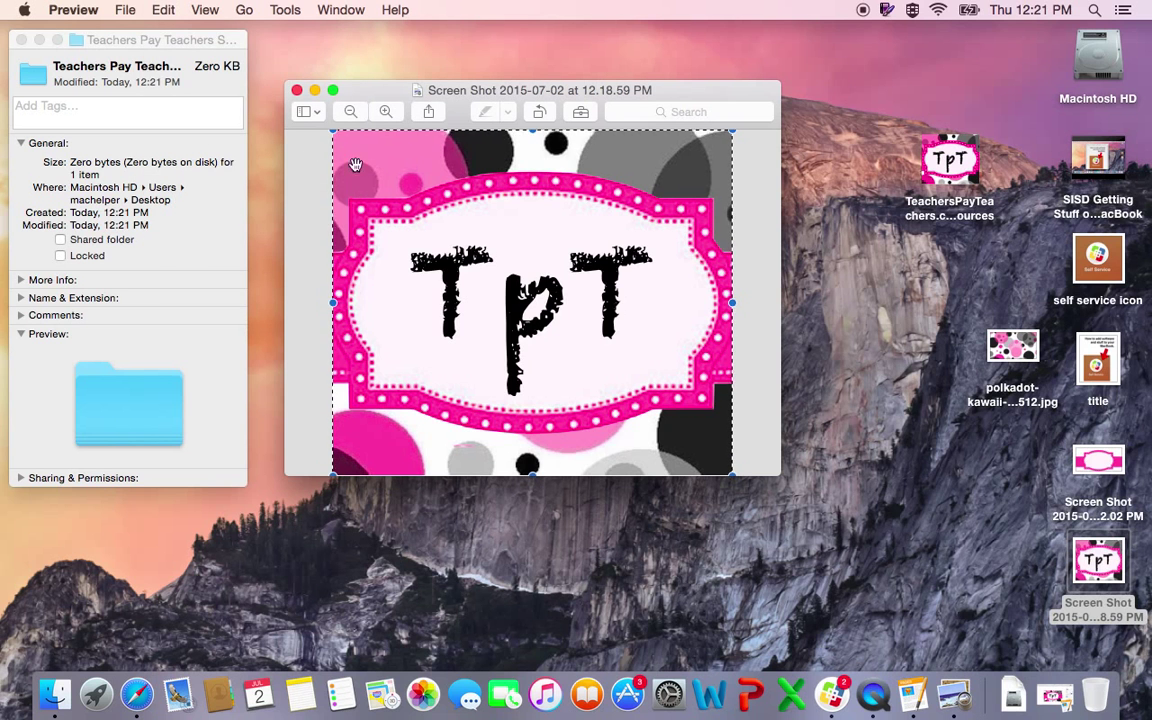
pyautogui.click(163, 12)
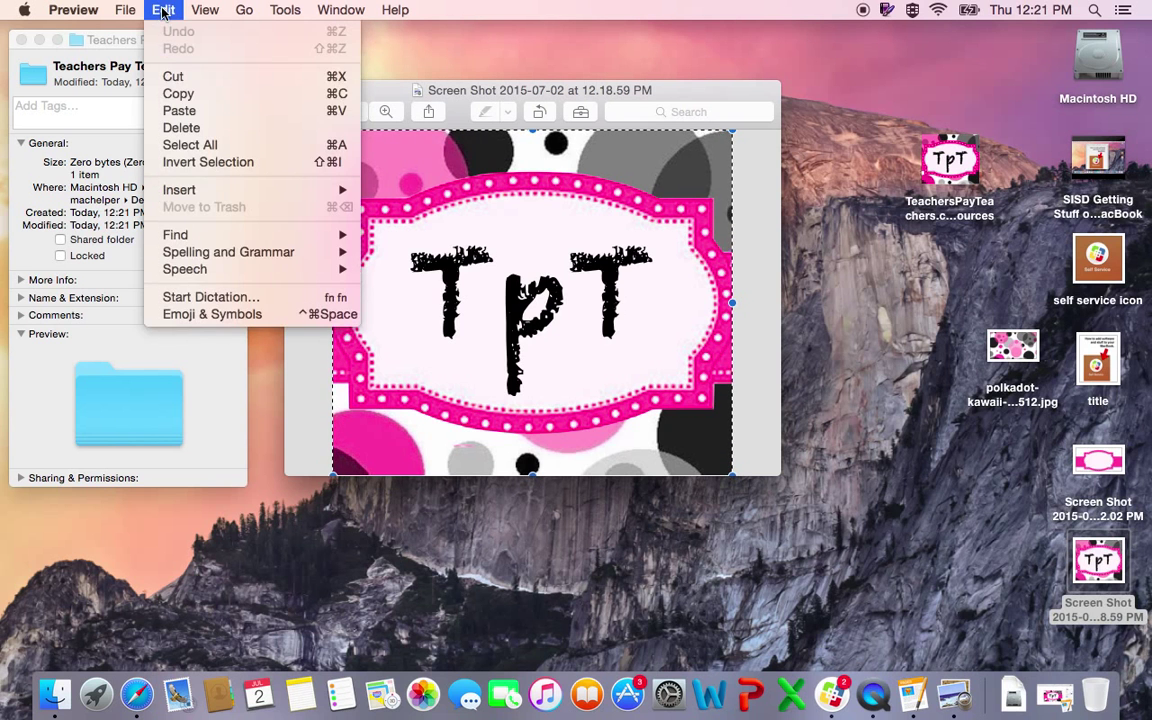
pyautogui.click(178, 93)
# Paste the TpT image onto the folder's icon, then revert it to the default icon.
pyautogui.click(188, 40)
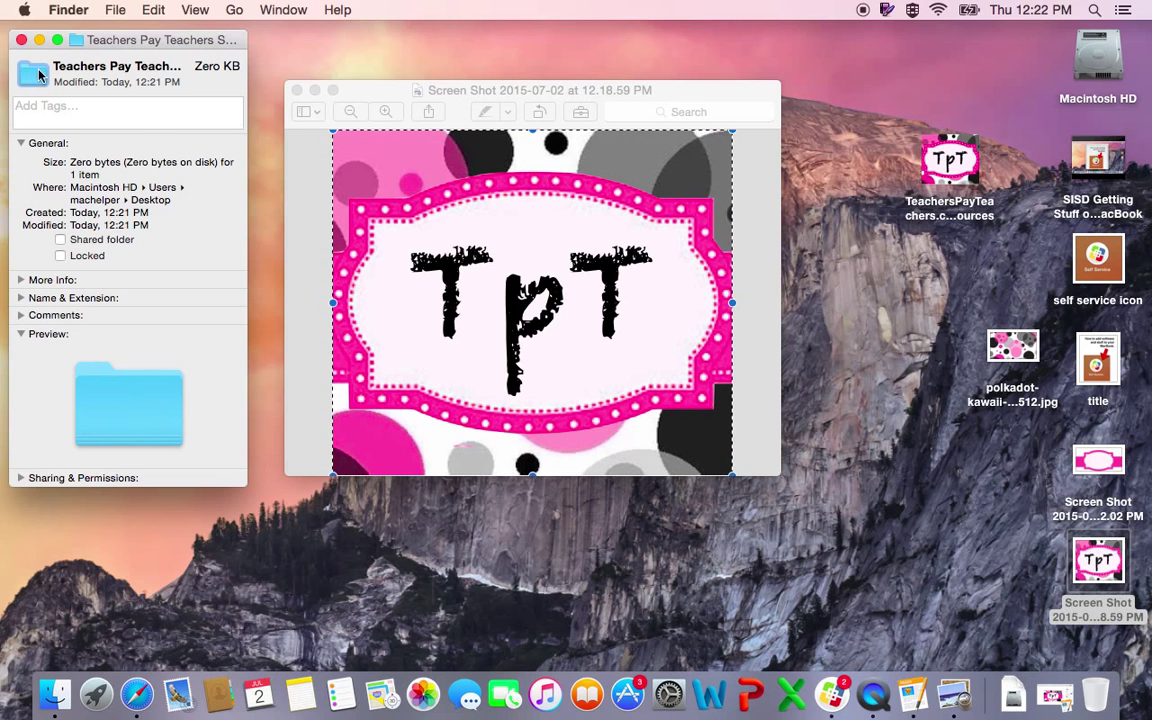
pyautogui.click(152, 10)
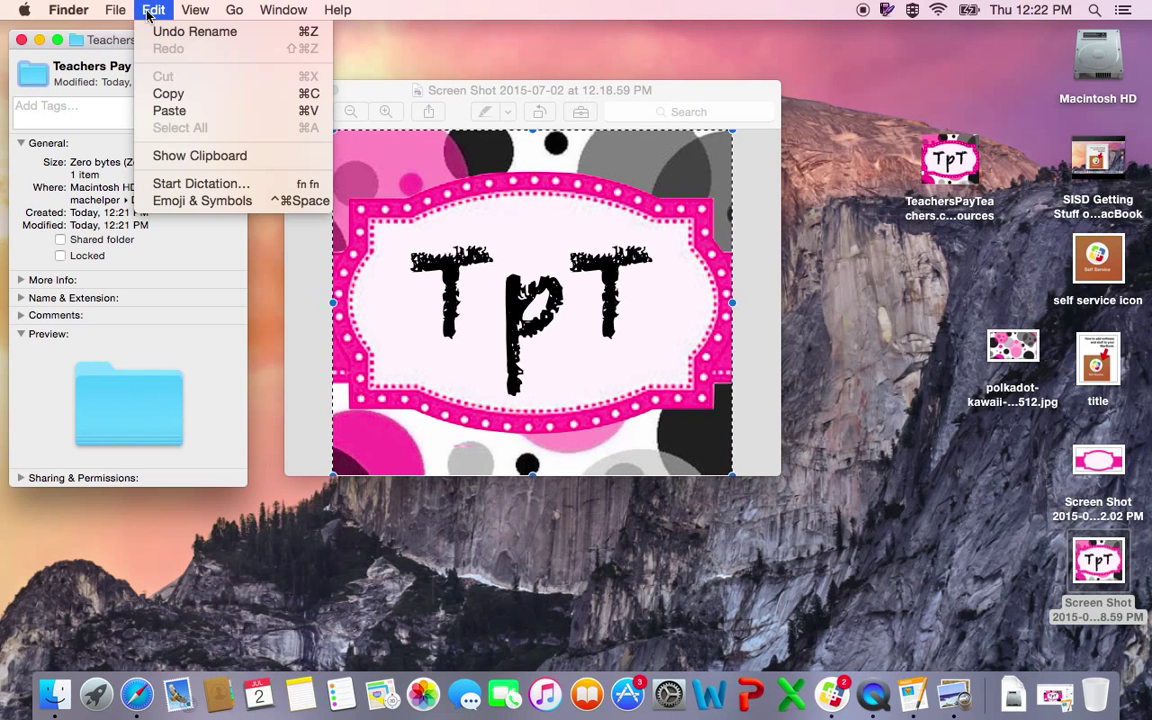
pyautogui.click(162, 110)
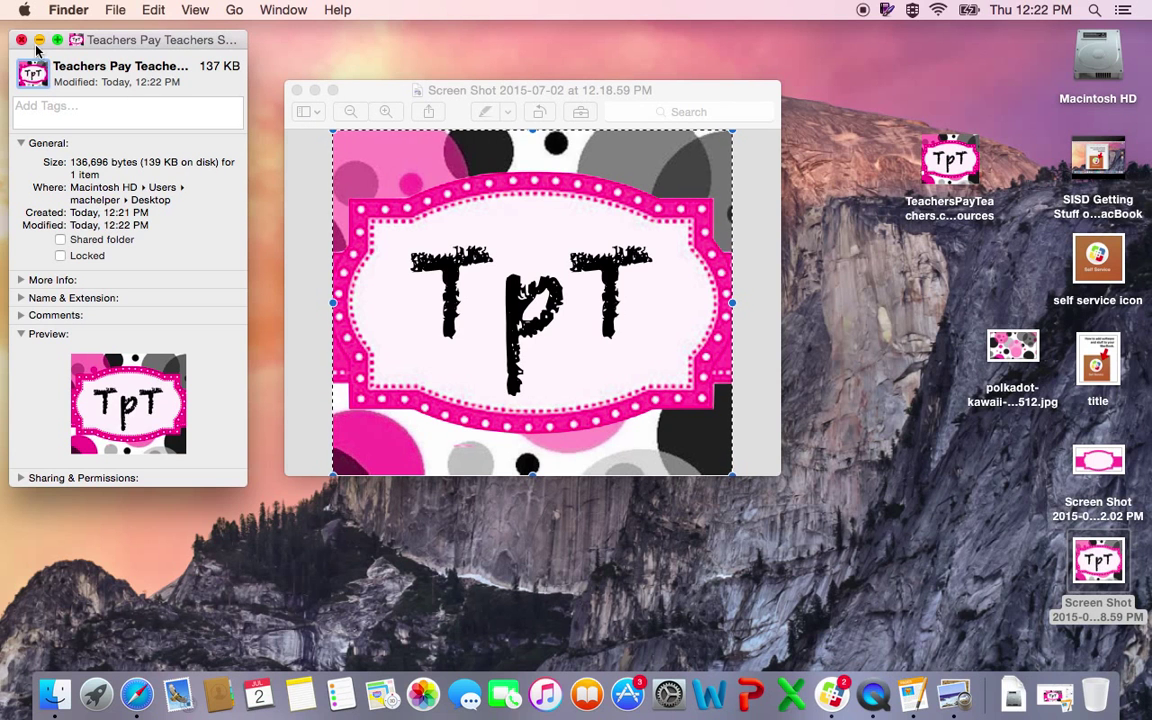
pyautogui.click(30, 78)
pyautogui.press('super+c')
pyautogui.press('BackSpace')
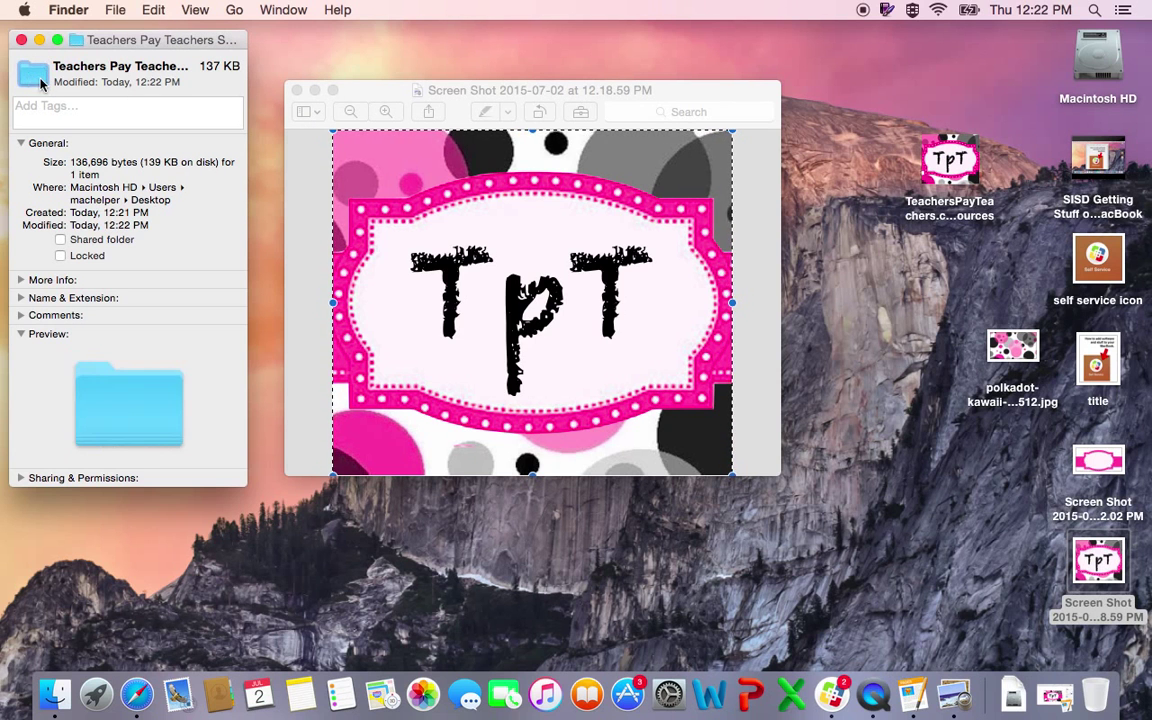
# Paste the TpT image as the folder icon again and close the Info and Preview windows.
pyautogui.click(153, 9)
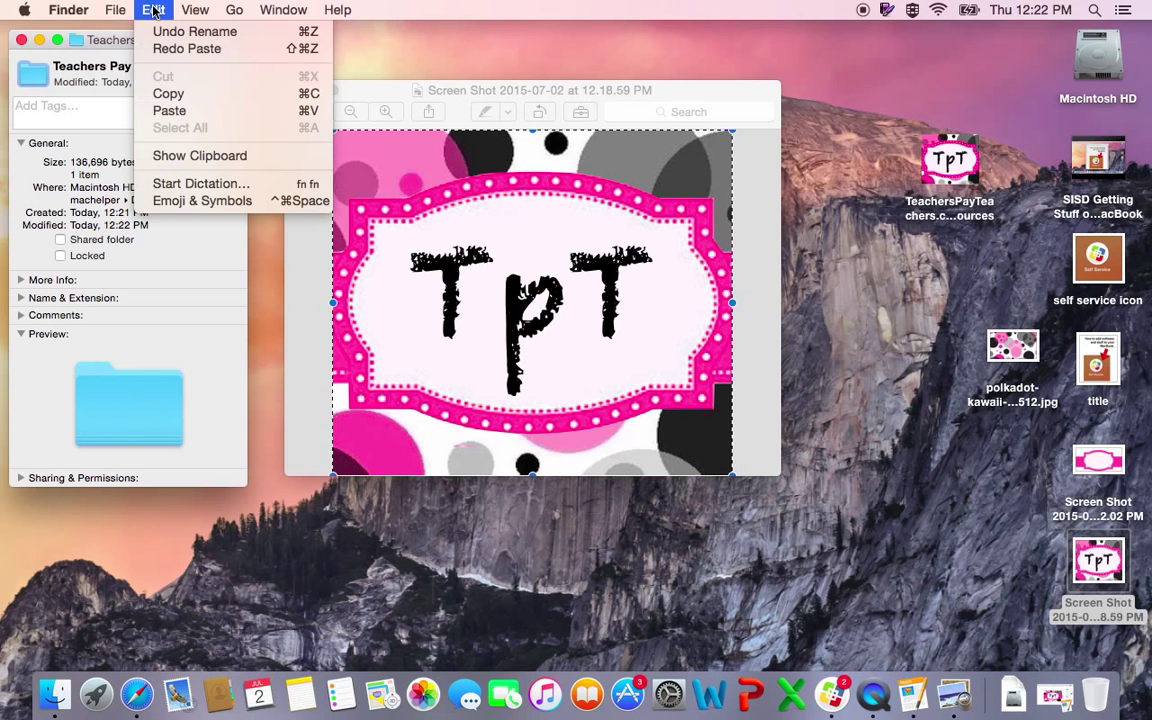
pyautogui.click(160, 110)
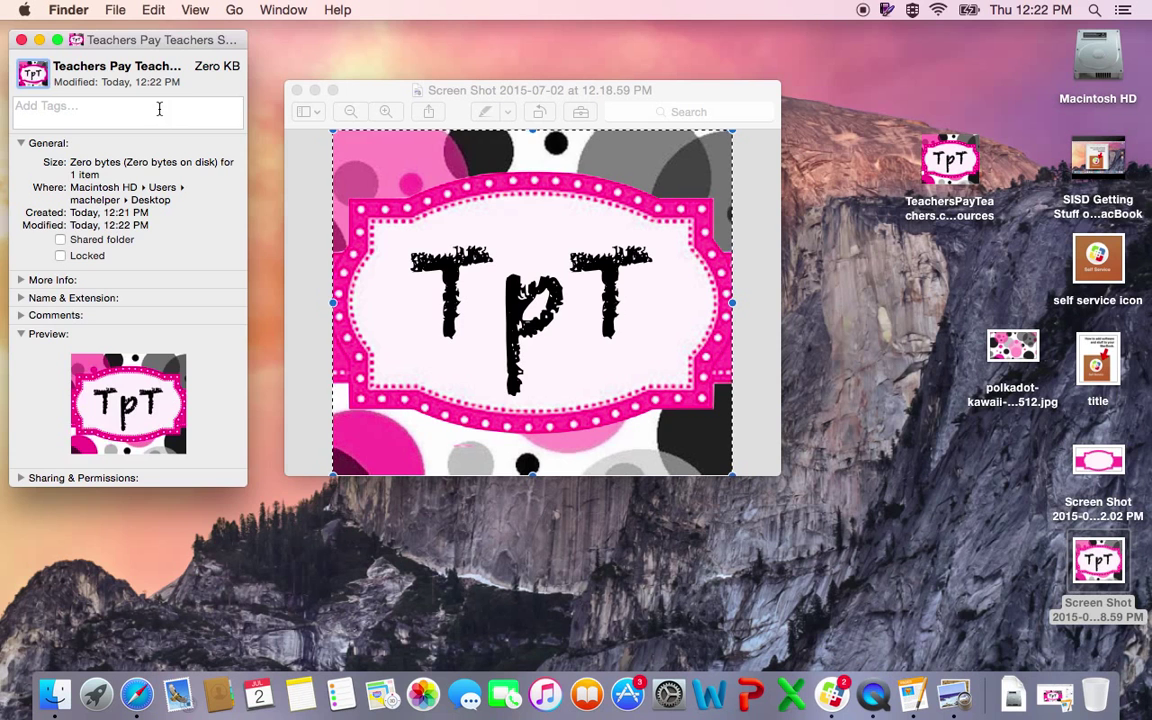
pyautogui.click(21, 40)
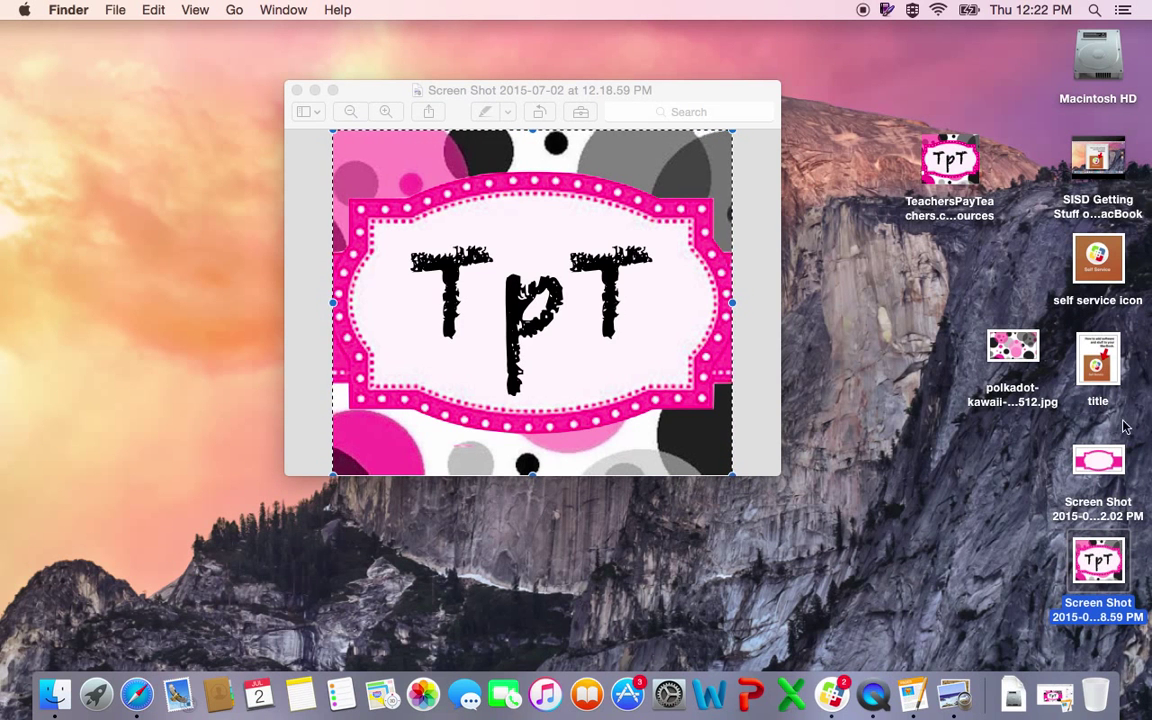
pyautogui.click(297, 90)
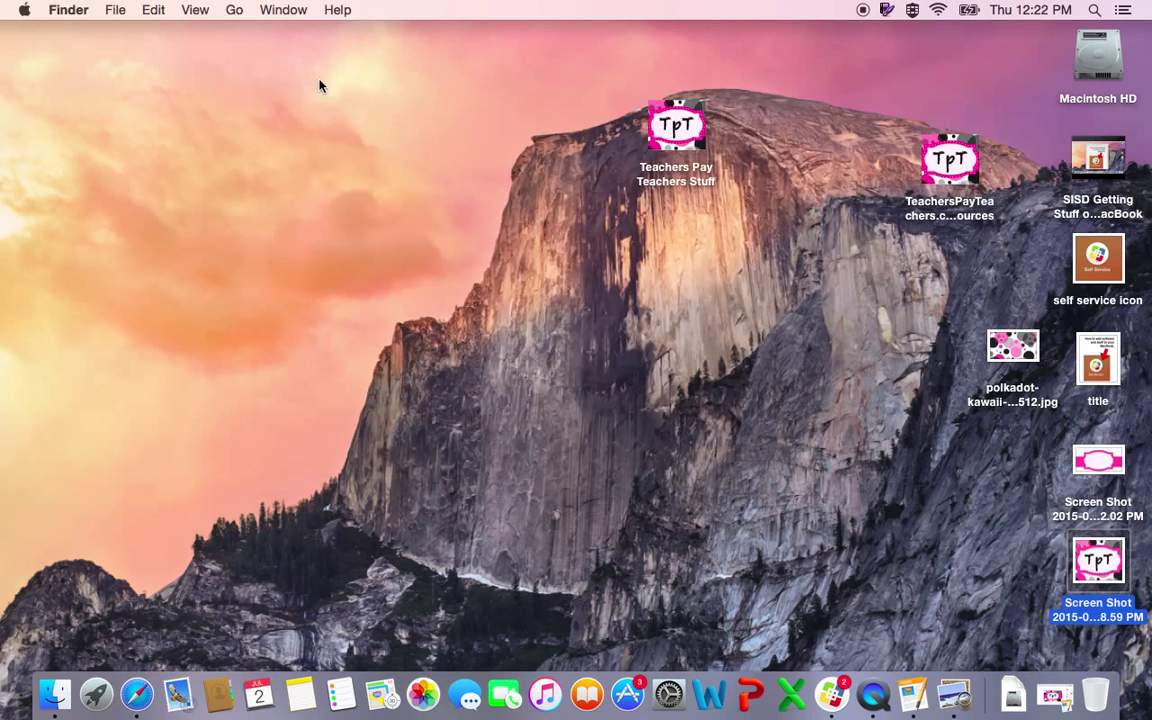
# Nudge the TpT shortcut left, then open and close the empty Teachers Pay Teachers Stuff folder.
pyautogui.moveTo(952, 160); pyautogui.dragTo(847, 127)
pyautogui.doubleClick(688, 132)
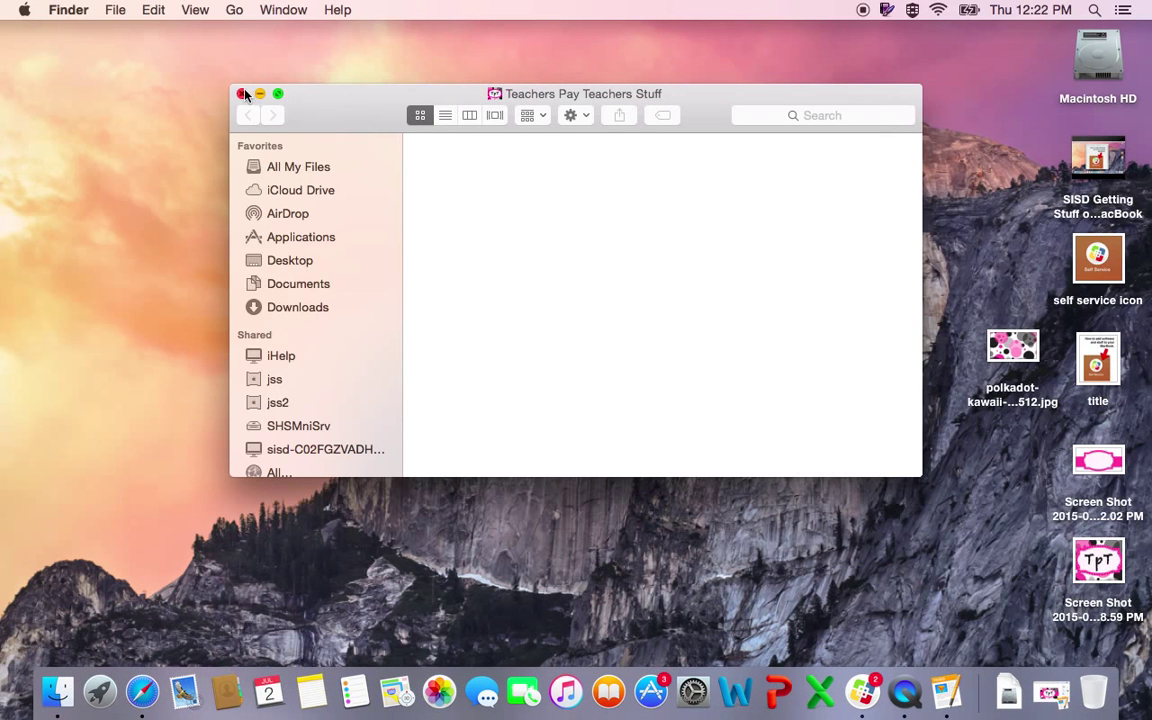
pyautogui.click(243, 94)
# Place the TpT shortcut at the desktop's top right with the folder just below it.
pyautogui.click(853, 131)
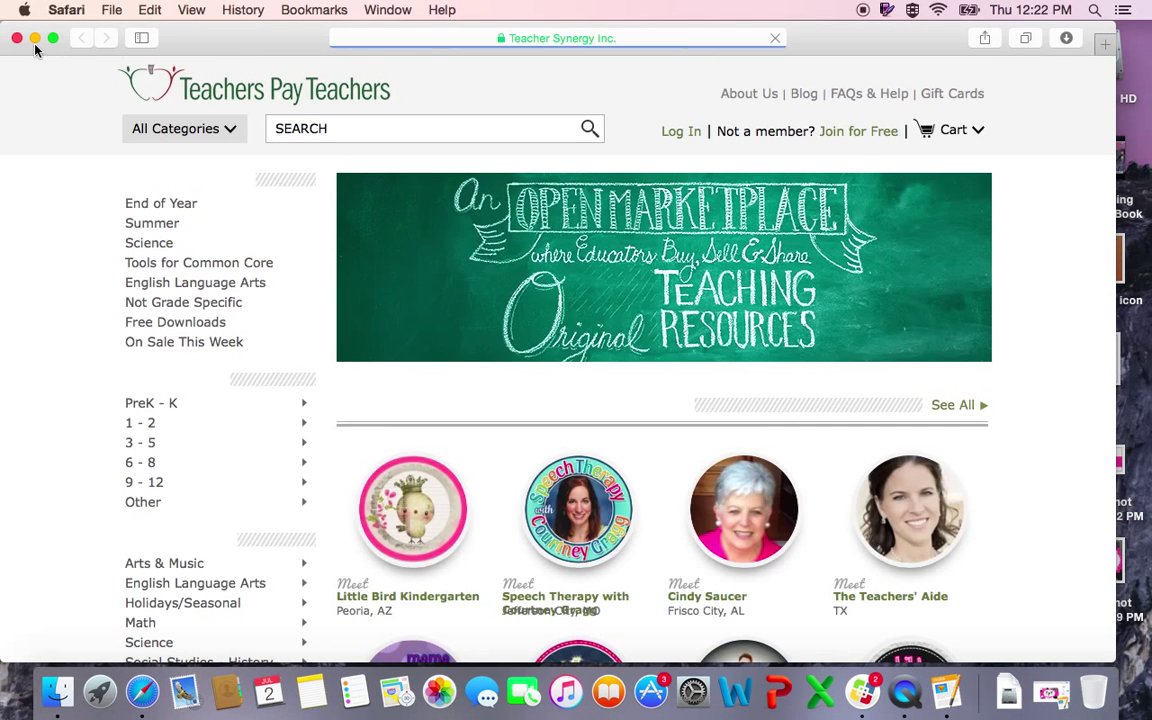
pyautogui.press('super+w')
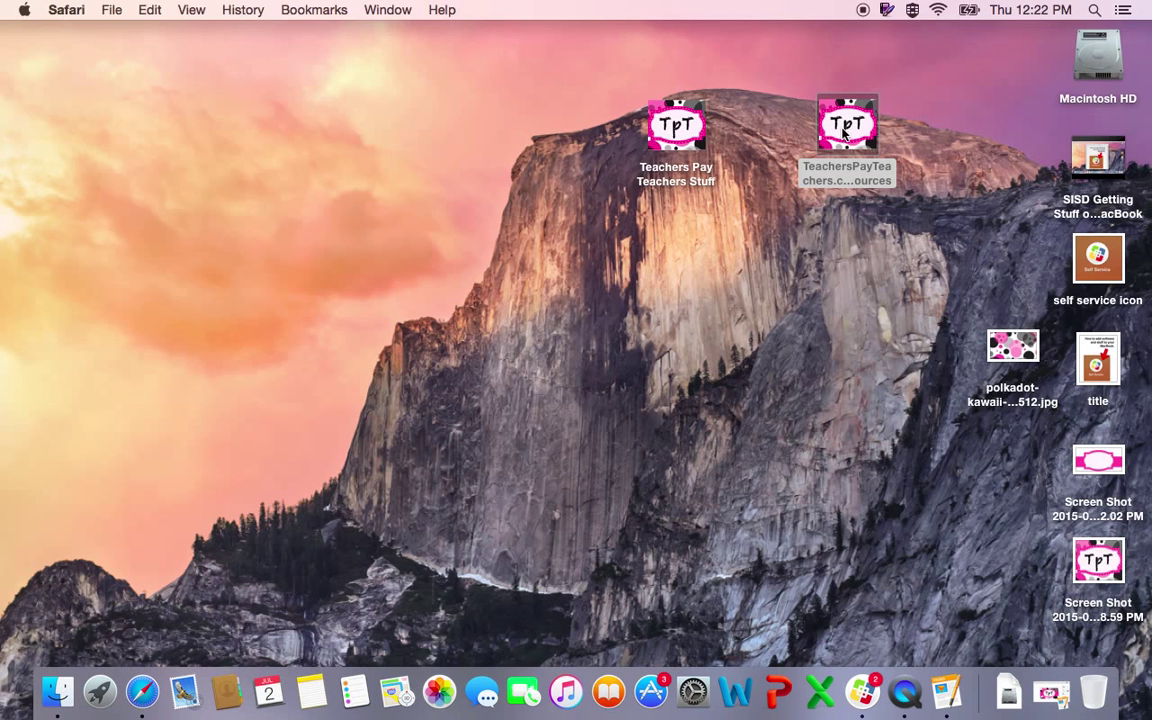
pyautogui.moveTo(847, 125); pyautogui.dragTo(983, 72)
pyautogui.moveTo(679, 137); pyautogui.dragTo(988, 188)
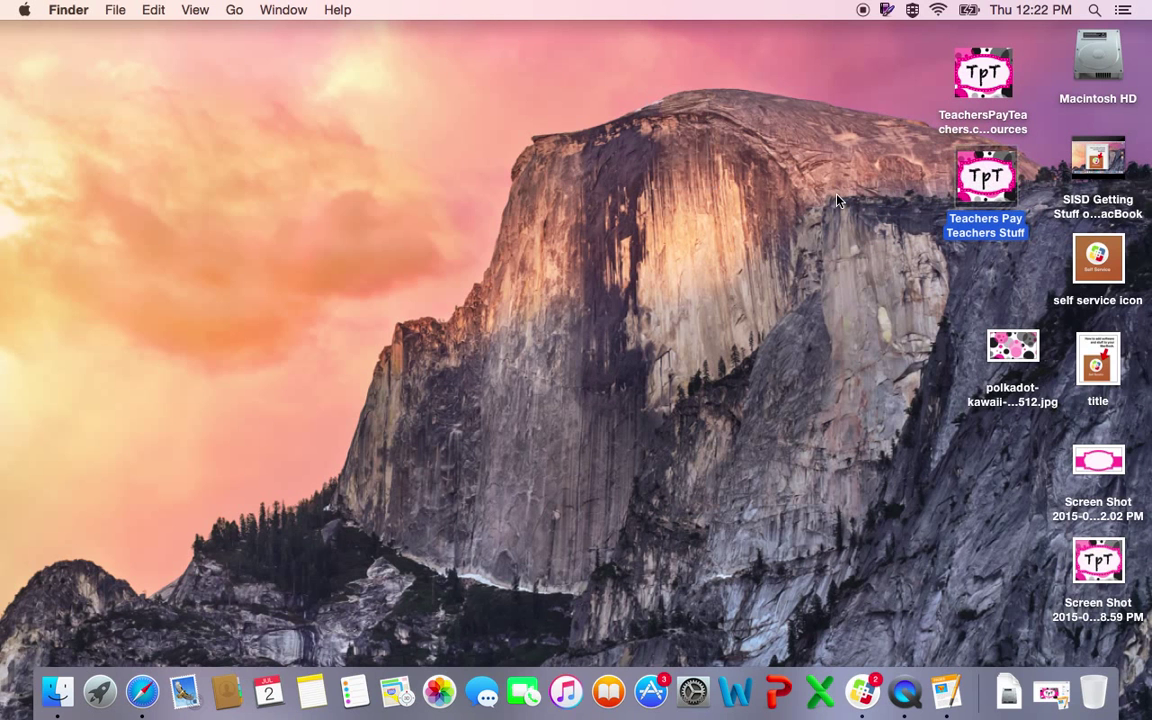